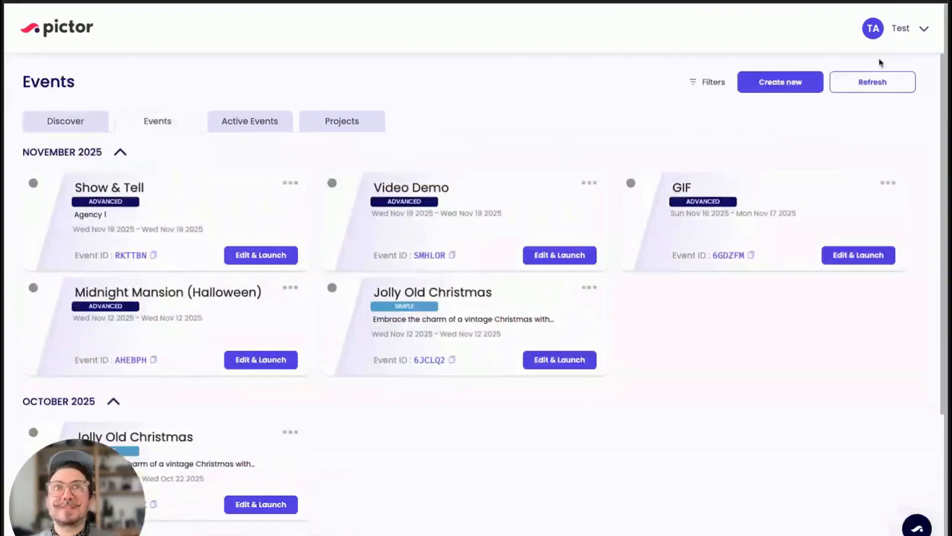
# Step: Create a new advanced event named "AI Video", keeping the default dates and times
pyautogui.click(768, 81)
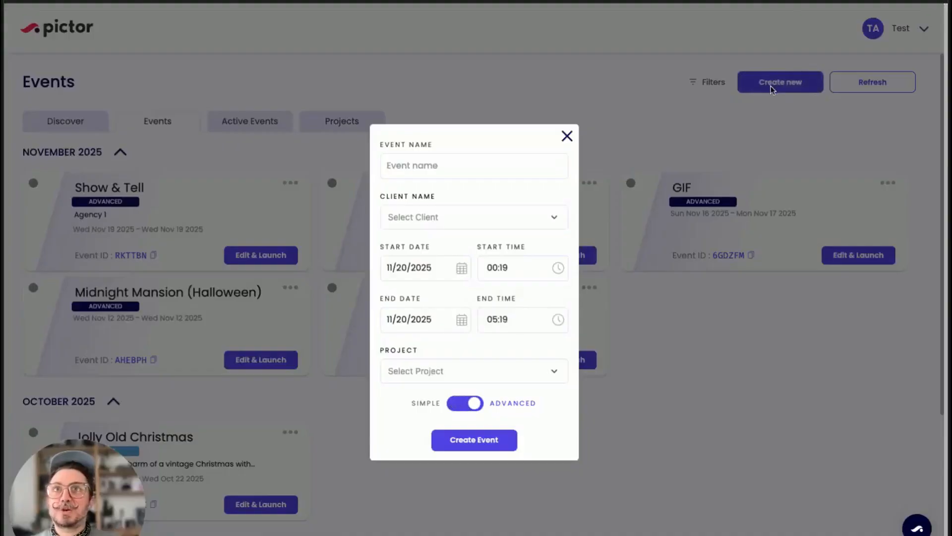
pyautogui.click(402, 164)
pyautogui.write('AI')
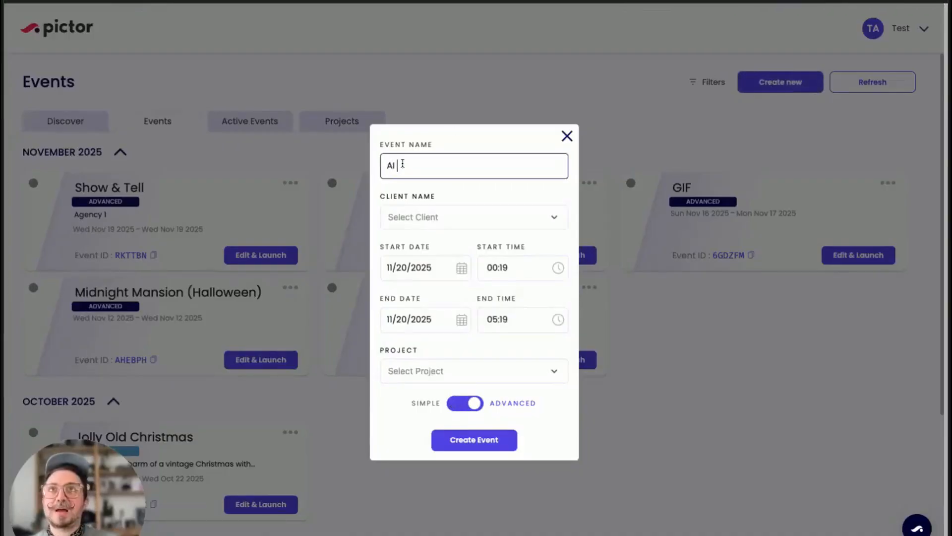
pyautogui.write(' Video')
pyautogui.click(475, 440)
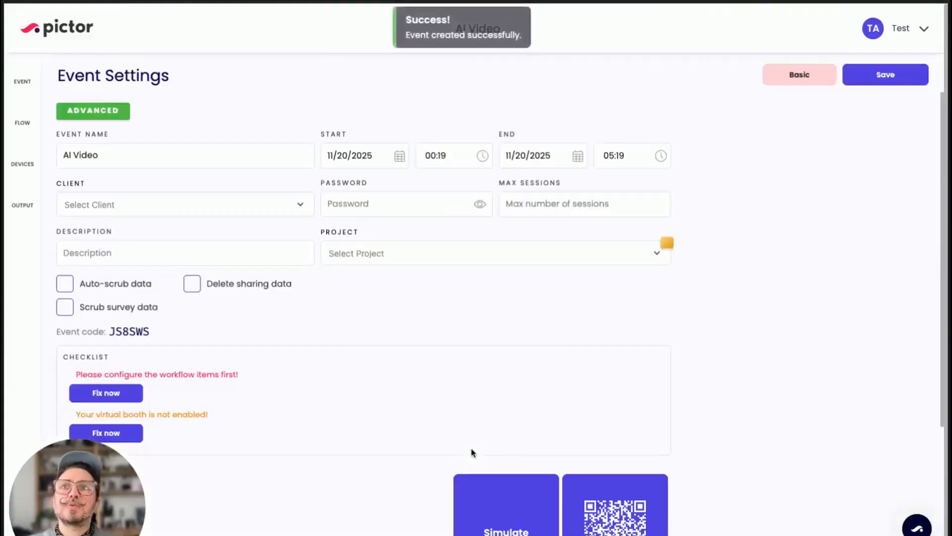
# Step: Start a new template for the Choose Experience item in the event's workflow
pyautogui.click(22, 118)
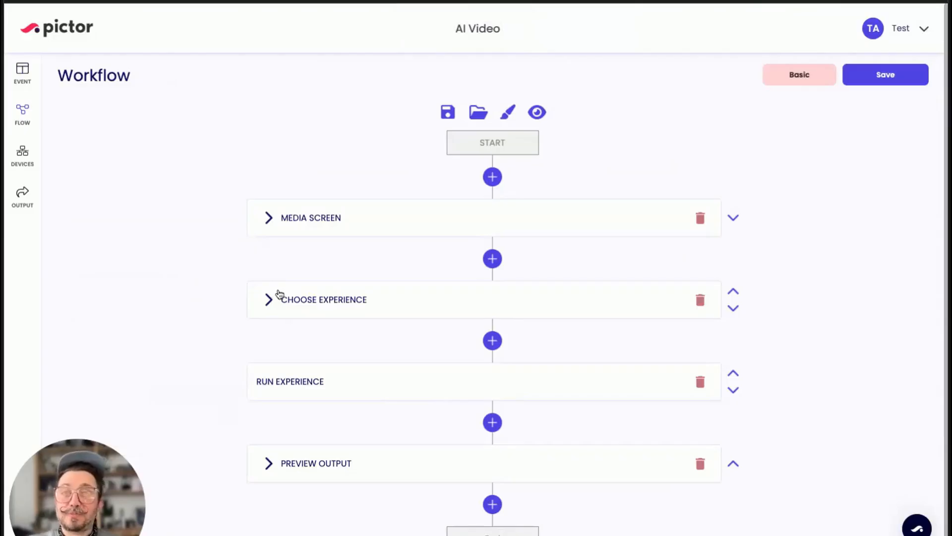
pyautogui.click(268, 299)
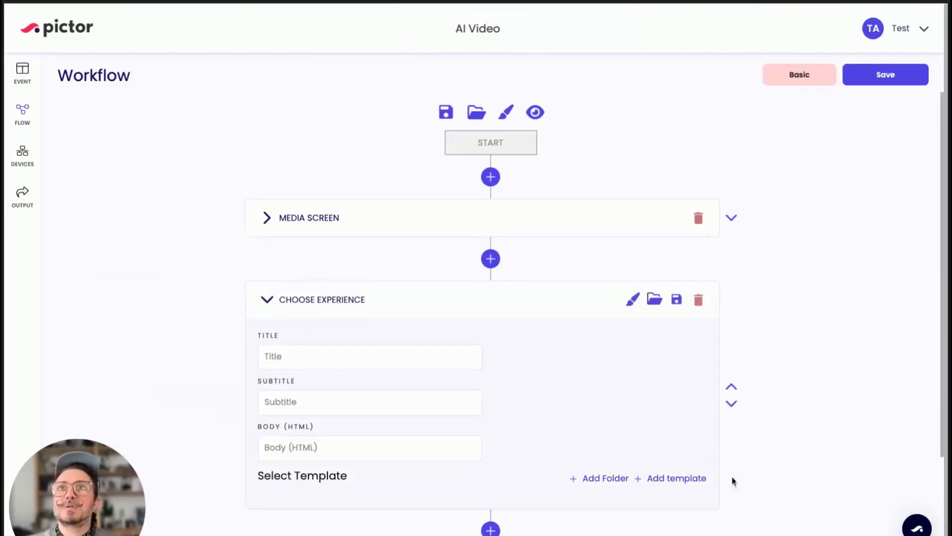
pyautogui.scroll(-3, 734, 472)
pyautogui.click(675, 320)
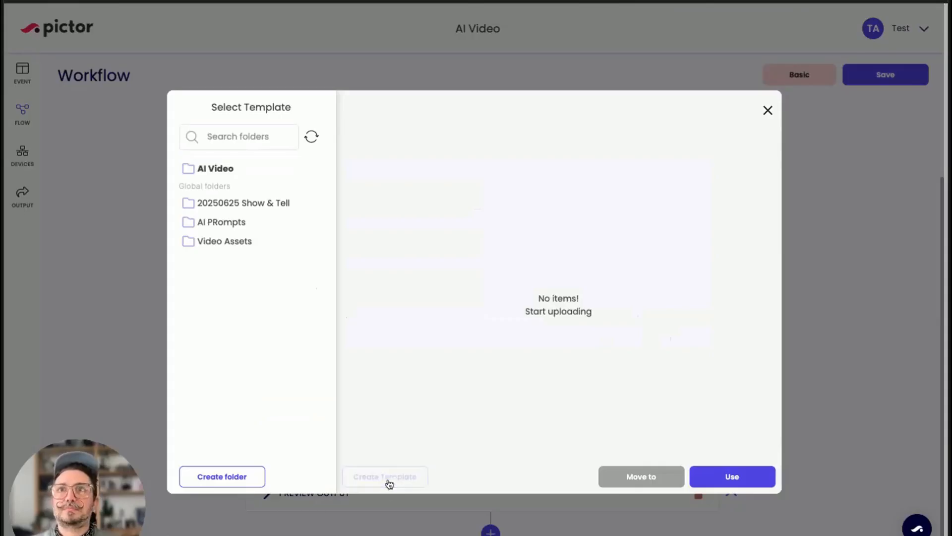
pyautogui.click(389, 483)
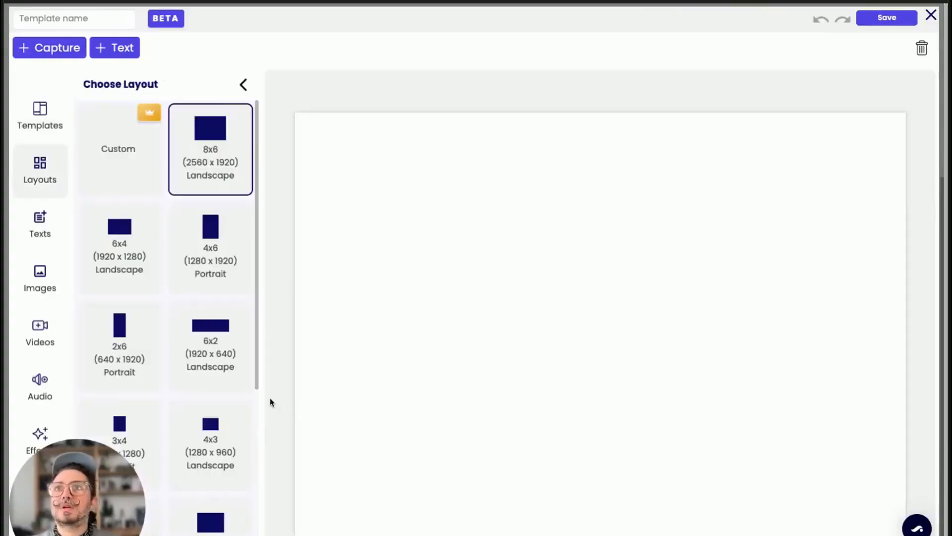
# Step: Give the template the square 1x1 (1080 x 1080) layout and add a capture placeholder to the canvas
pyautogui.scroll(-5, 243, 507)
pyautogui.click(218, 513)
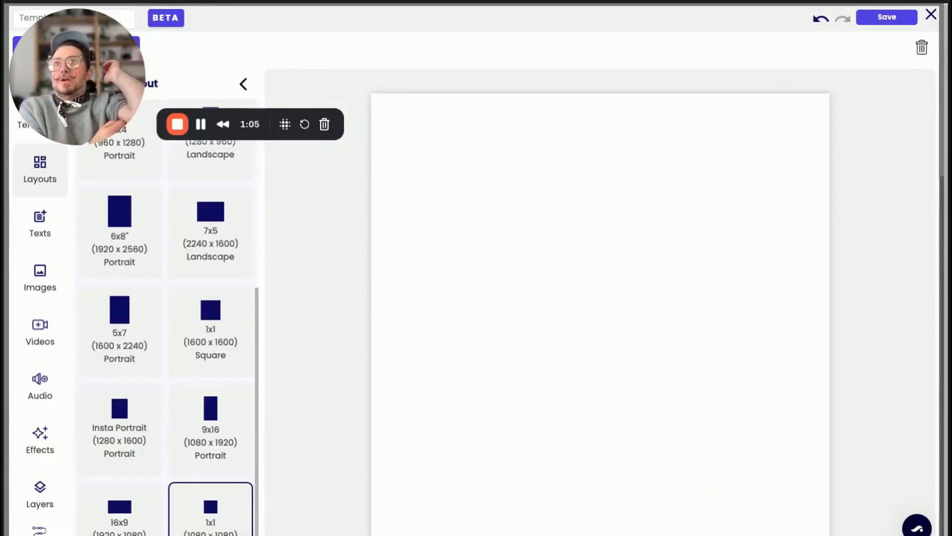
pyautogui.moveTo(82, 78); pyautogui.dragTo(76, 505)
pyautogui.click(51, 51)
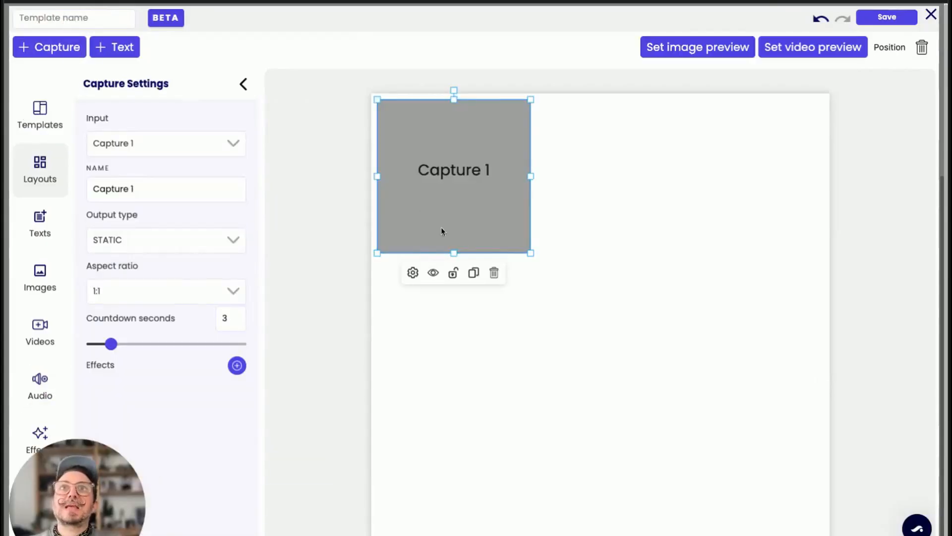
# Step: Add an AI Video effect to Capture 1 using the global prompt "New Baseball 4.0"
pyautogui.click(241, 369)
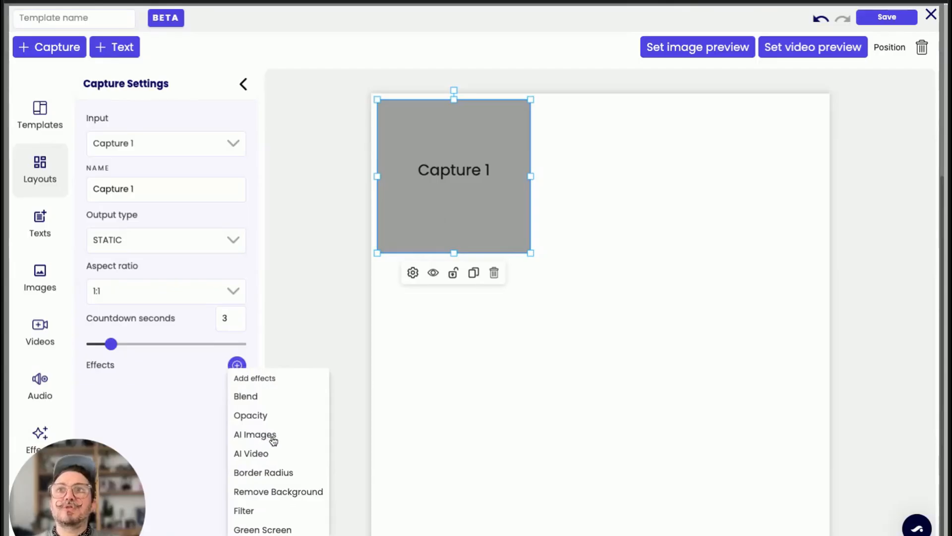
pyautogui.click(258, 454)
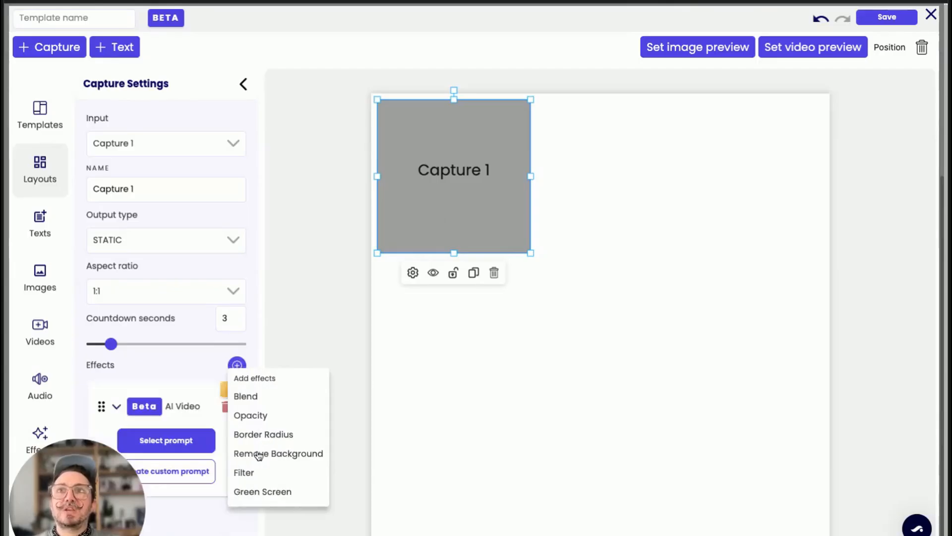
pyautogui.click(208, 397)
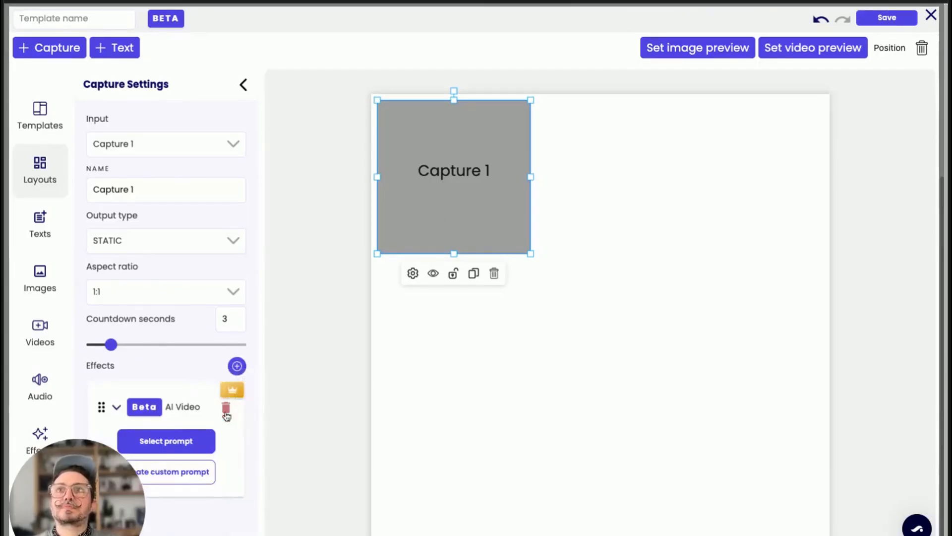
pyautogui.click(202, 443)
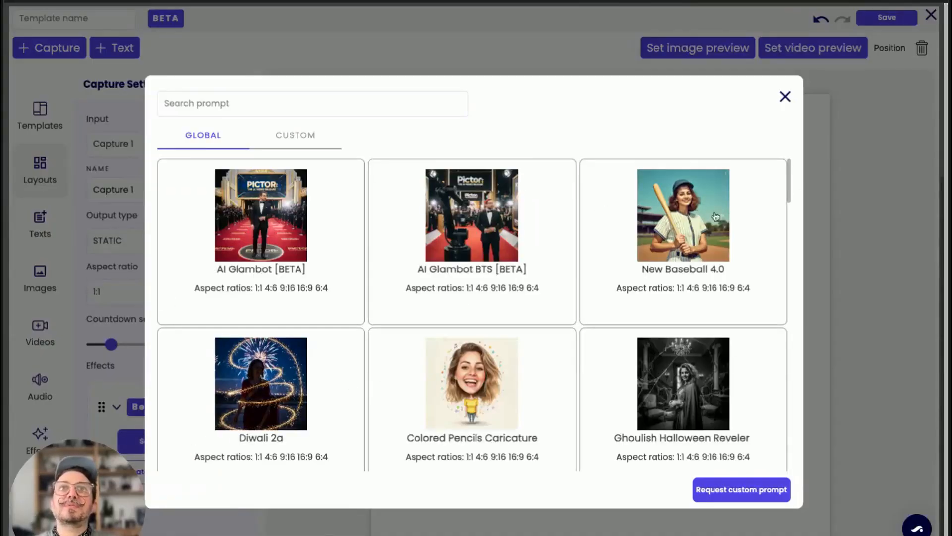
pyautogui.click(663, 195)
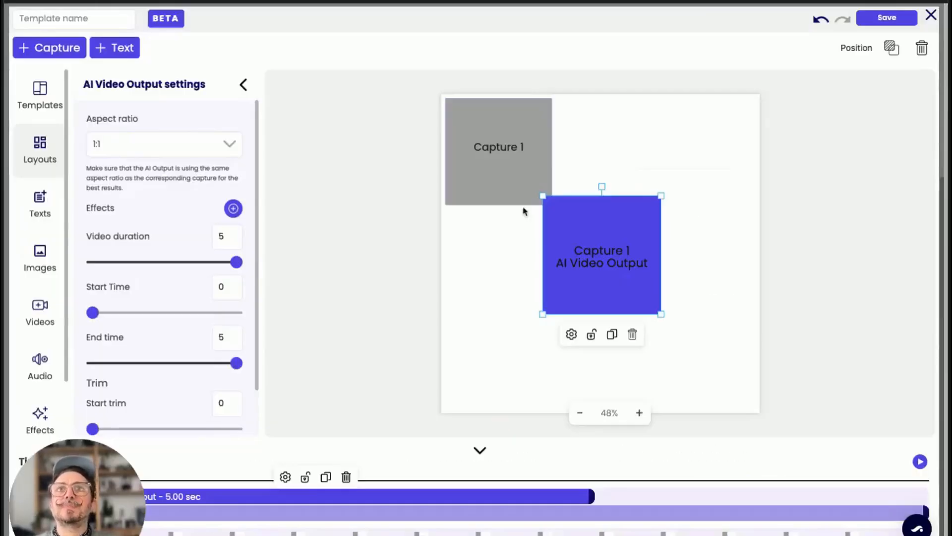
# Step: Examine Capture 1's AI Video effect settings, including the original-image option, video prompt and quality
pyautogui.scroll(-4, 268, 262)
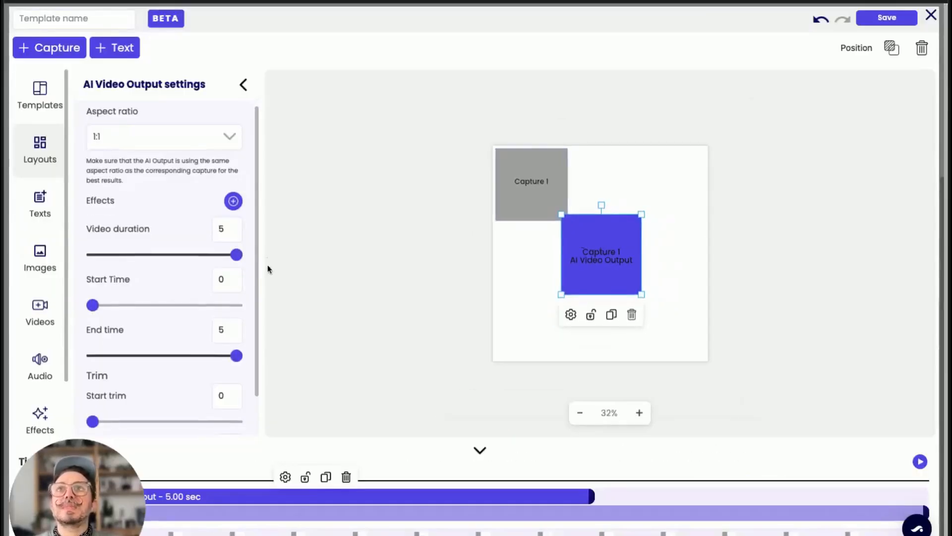
pyautogui.click(526, 199)
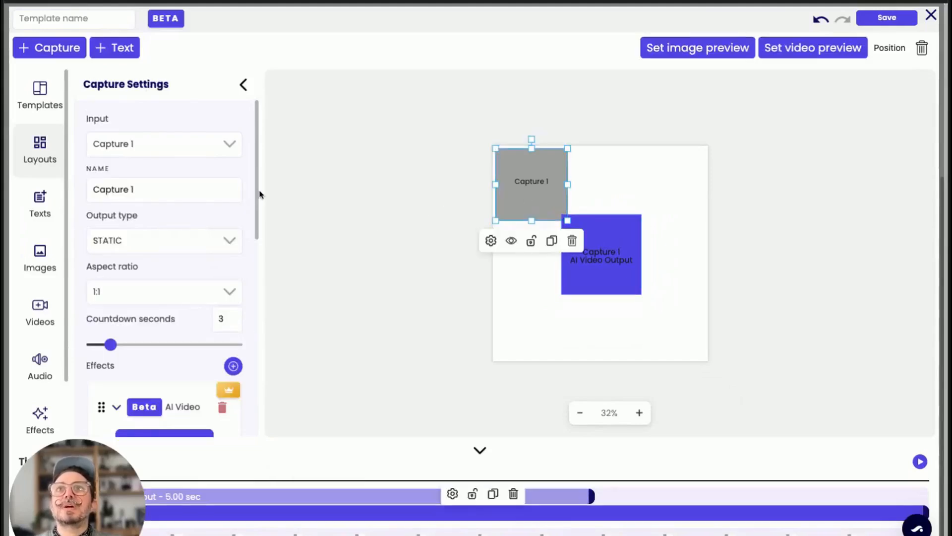
pyautogui.moveTo(258, 195); pyautogui.dragTo(257, 223)
pyautogui.scroll(-8, 257, 223)
pyautogui.scroll(-1, 258, 222)
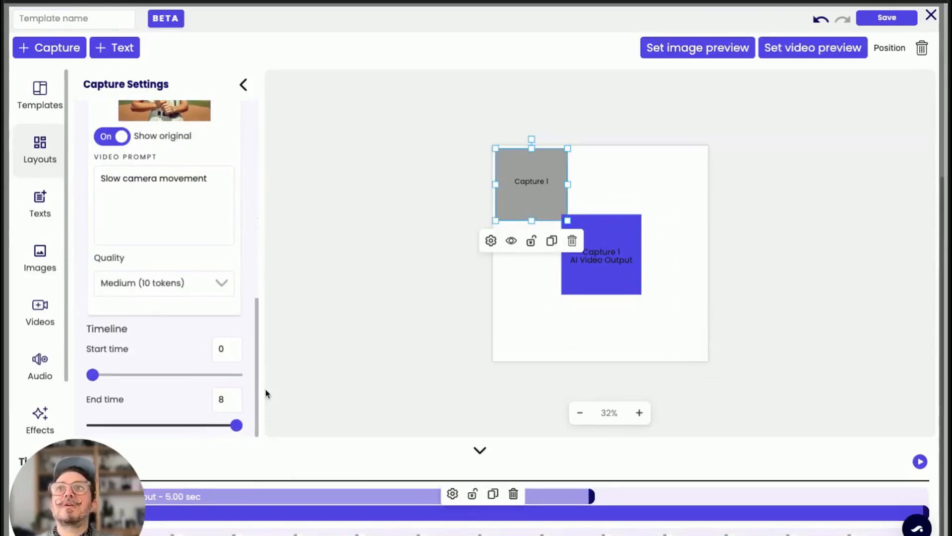
pyautogui.click(212, 206)
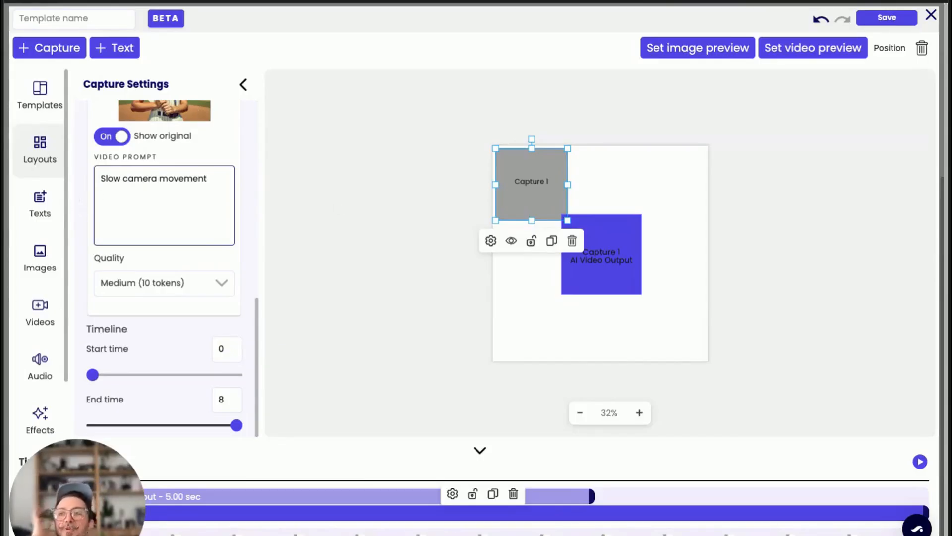
pyautogui.tripleClick(212, 179)
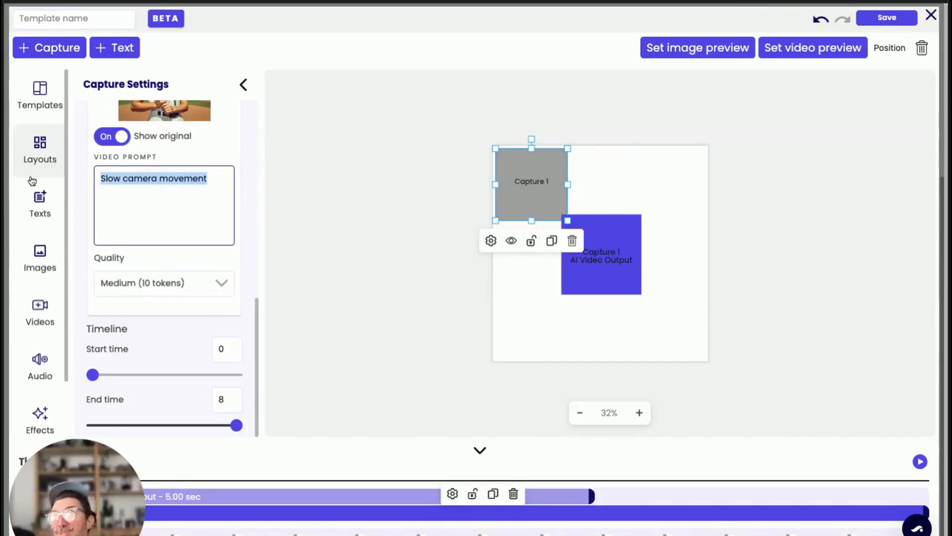
pyautogui.click(134, 196)
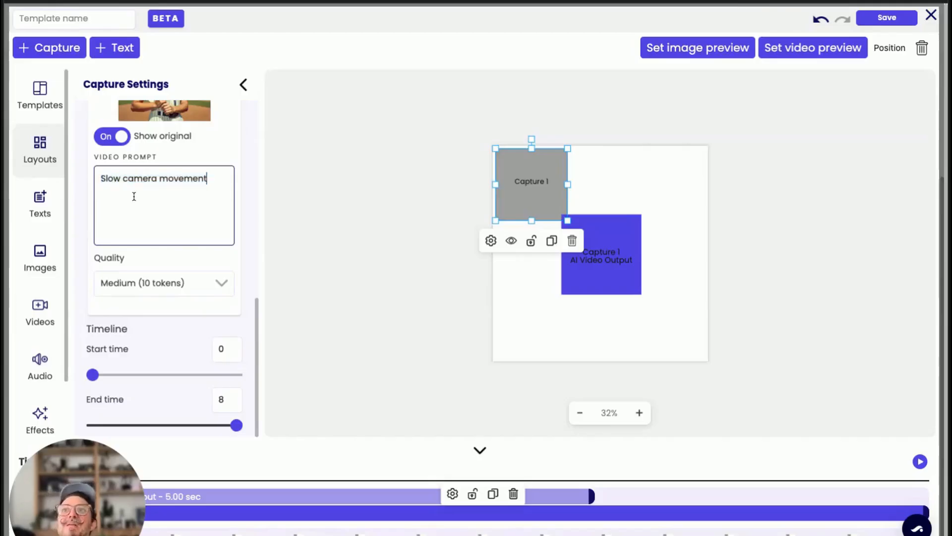
pyautogui.scroll(1, 135, 196)
pyautogui.tripleClick(223, 193)
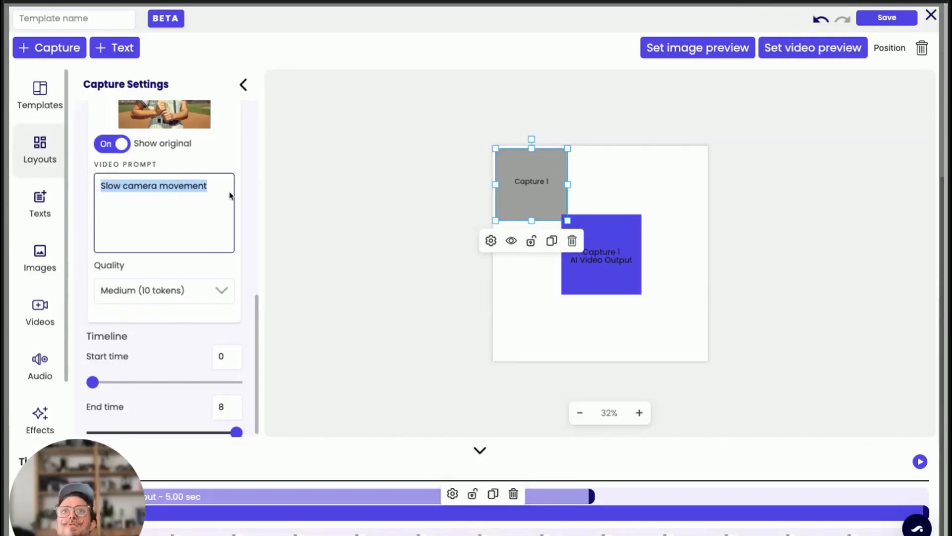
pyautogui.click(591, 182)
pyautogui.click(545, 192)
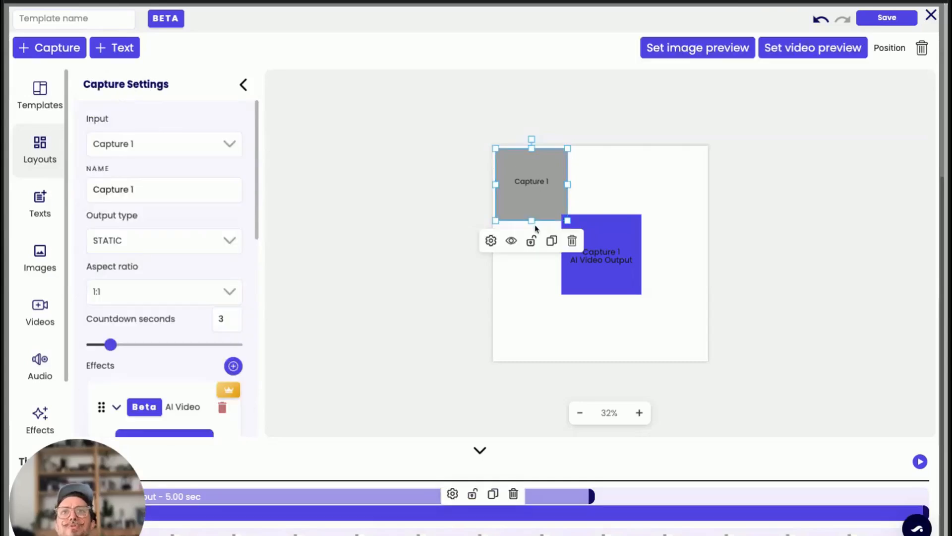
pyautogui.scroll(-10, 204, 342)
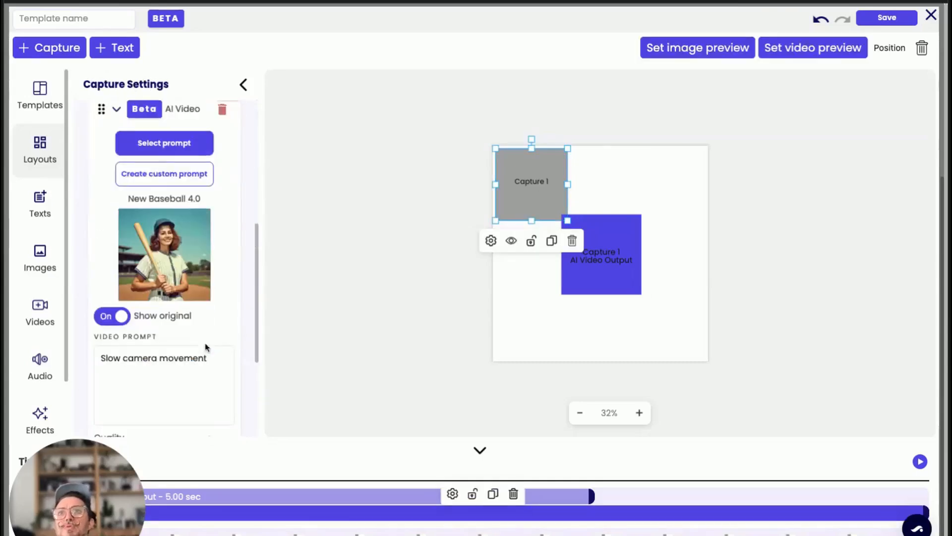
# Step: Shrink the Capture 1 placeholder and make the AI Video Output fill the canvas at 1080 wide by 1080 high
pyautogui.moveTo(568, 220); pyautogui.dragTo(536, 189)
pyautogui.moveTo(603, 233); pyautogui.dragTo(534, 166)
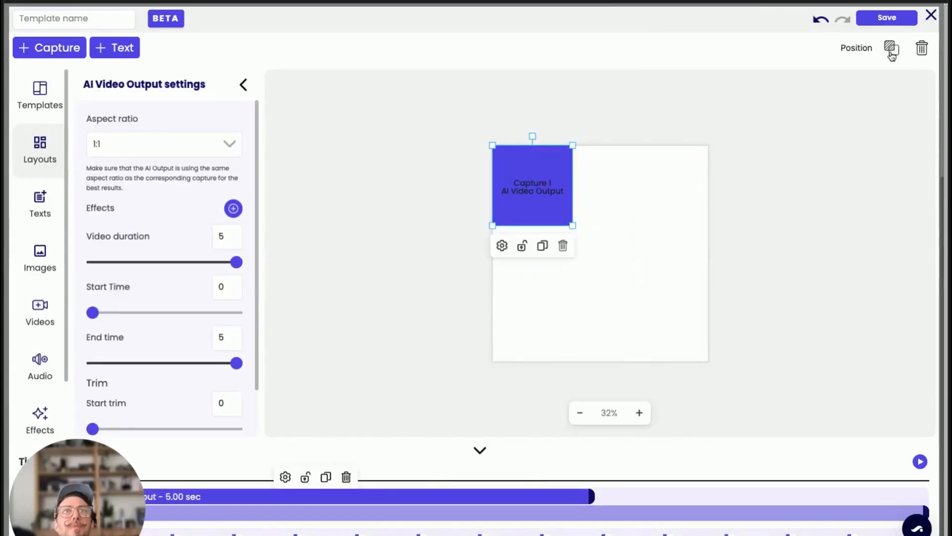
pyautogui.click(860, 47)
pyautogui.doubleClick(126, 333)
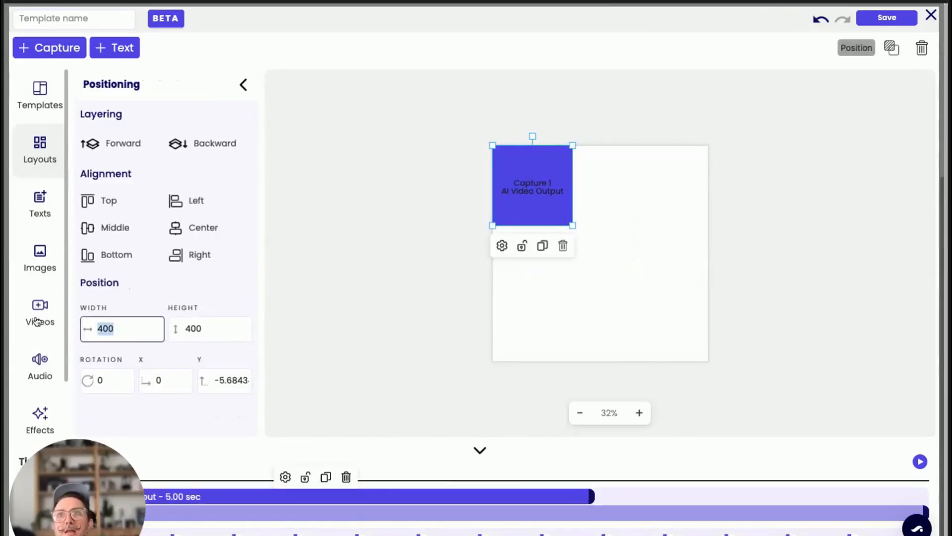
pyautogui.write('1080')
pyautogui.press('Tab')
pyautogui.write('1080')
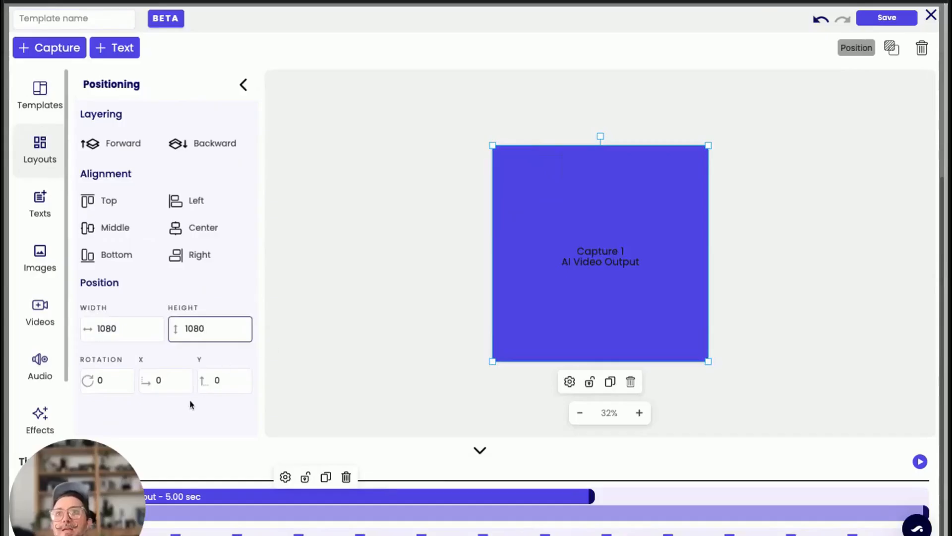
pyautogui.click(159, 381)
pyautogui.click(331, 376)
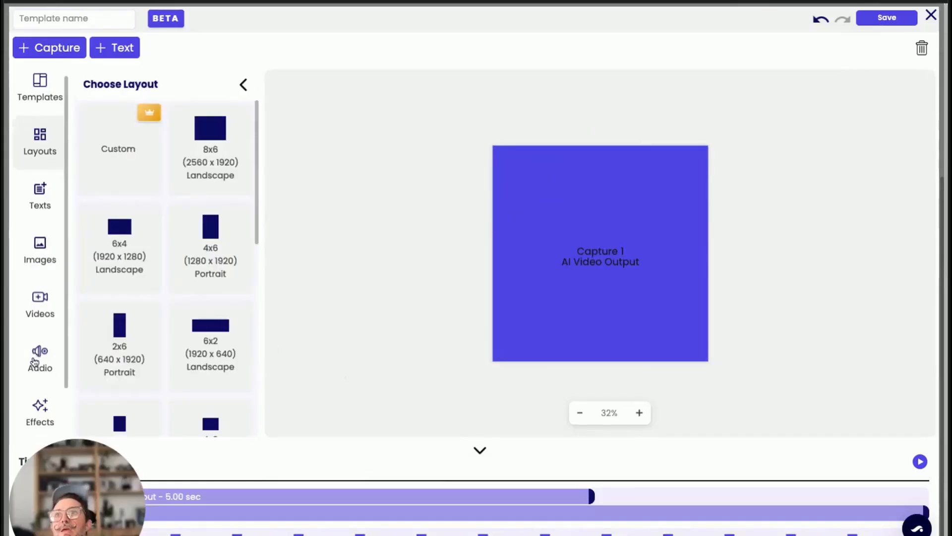
# Step: Reorder the layers so Capture 1 is above the AI video label, and place it in the canvas's lower-left corner
pyautogui.scroll(-1, 40, 364)
pyautogui.click(41, 406)
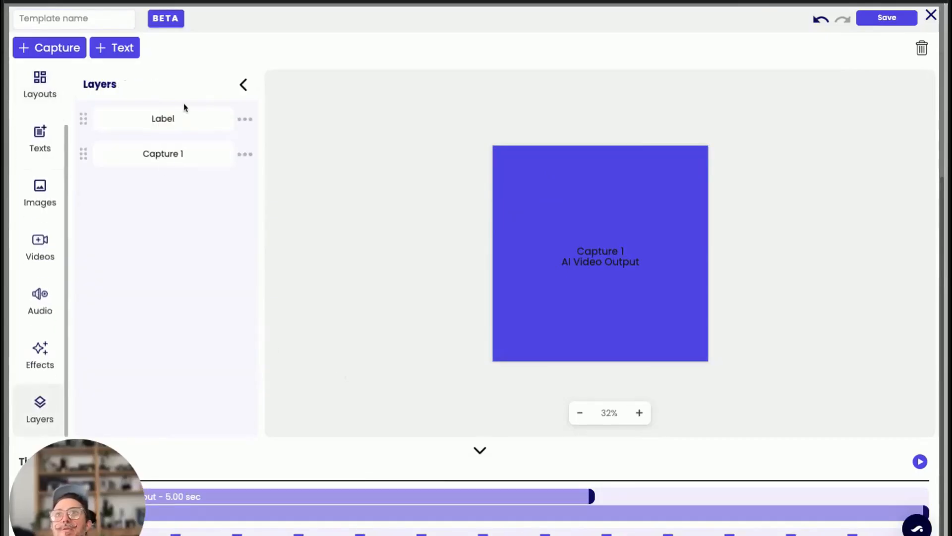
pyautogui.moveTo(186, 108); pyautogui.dragTo(170, 163)
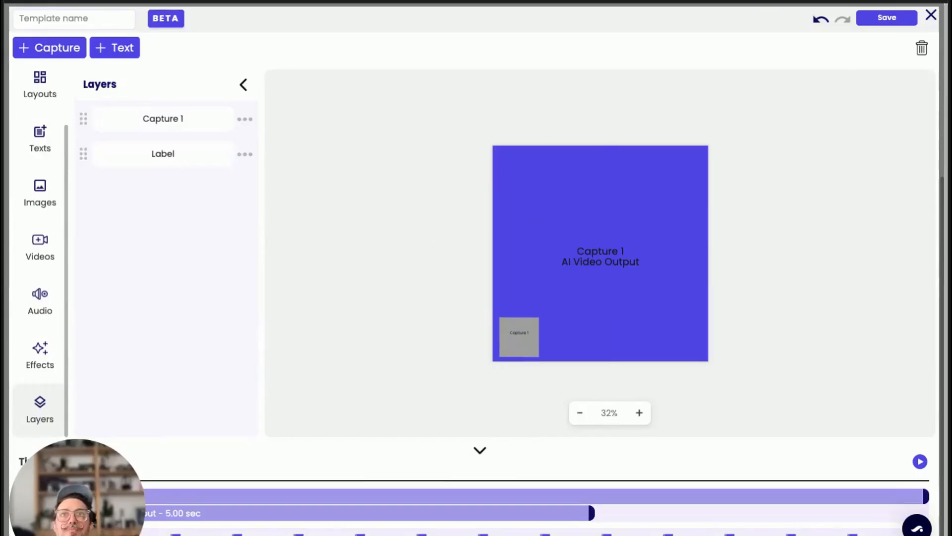
pyautogui.moveTo(518, 337); pyautogui.dragTo(519, 338)
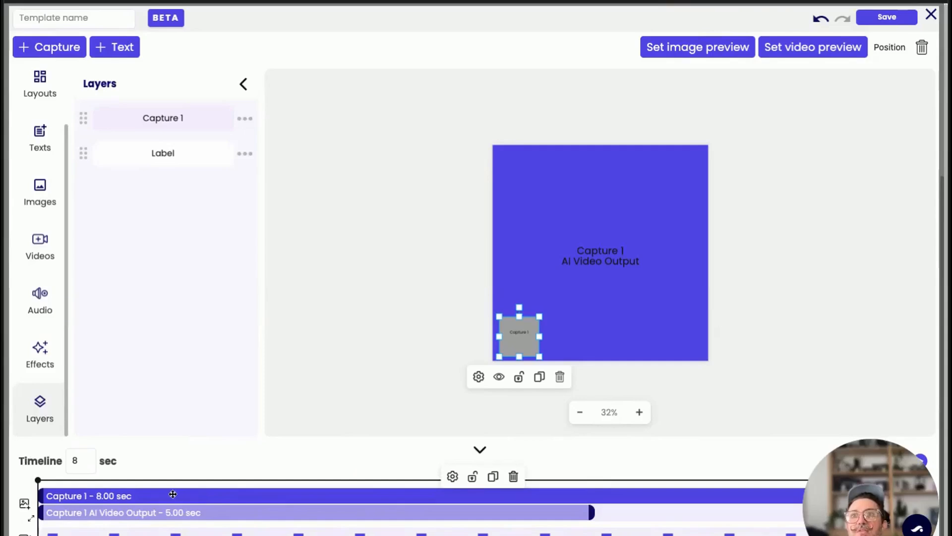
# Step: Set the template's timeline length to 5 seconds
pyautogui.doubleClick(78, 461)
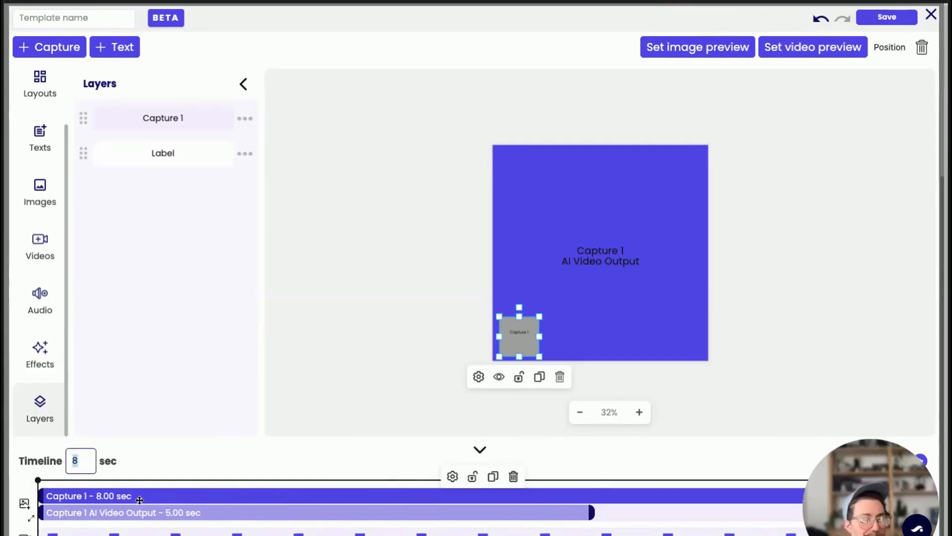
pyautogui.write('5')
pyautogui.press('Return')
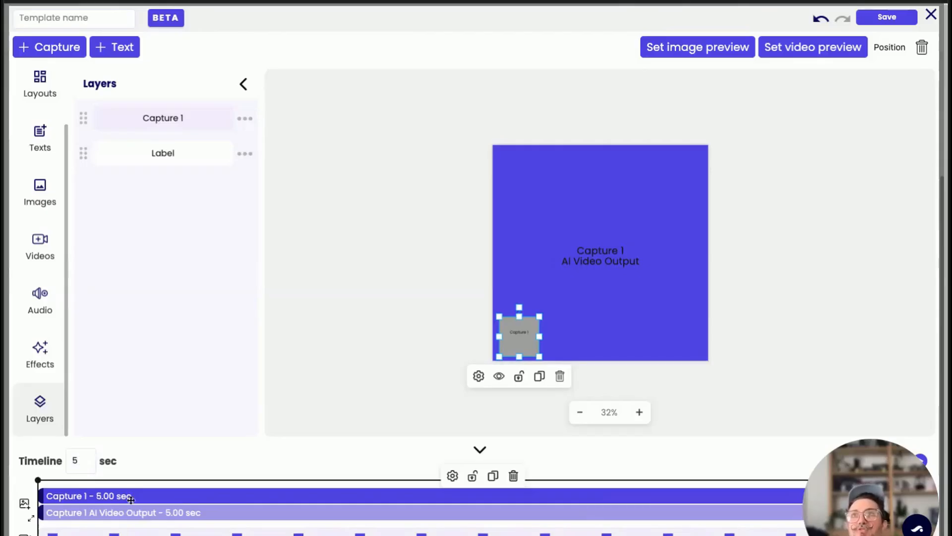
# Step: Name the template "Baseball" and save it
pyautogui.click(65, 14)
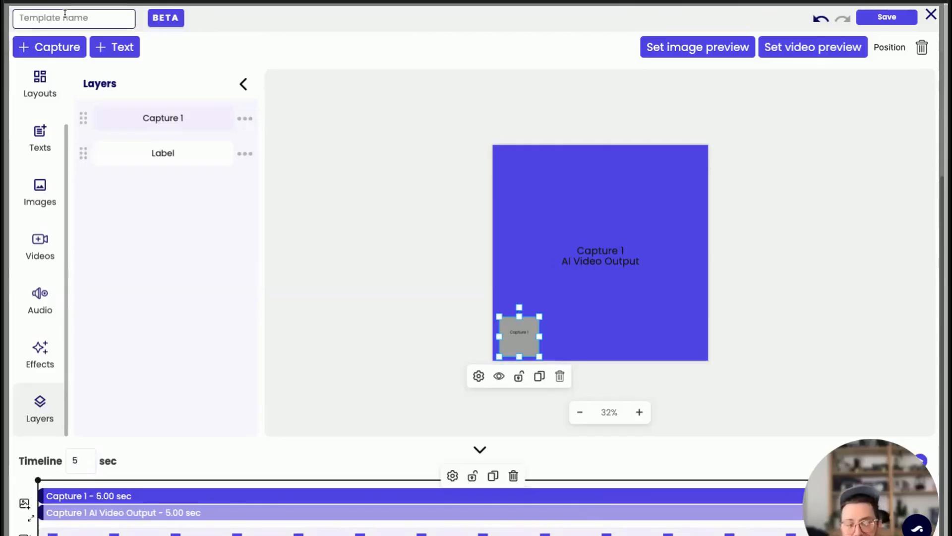
pyautogui.write('Baseball')
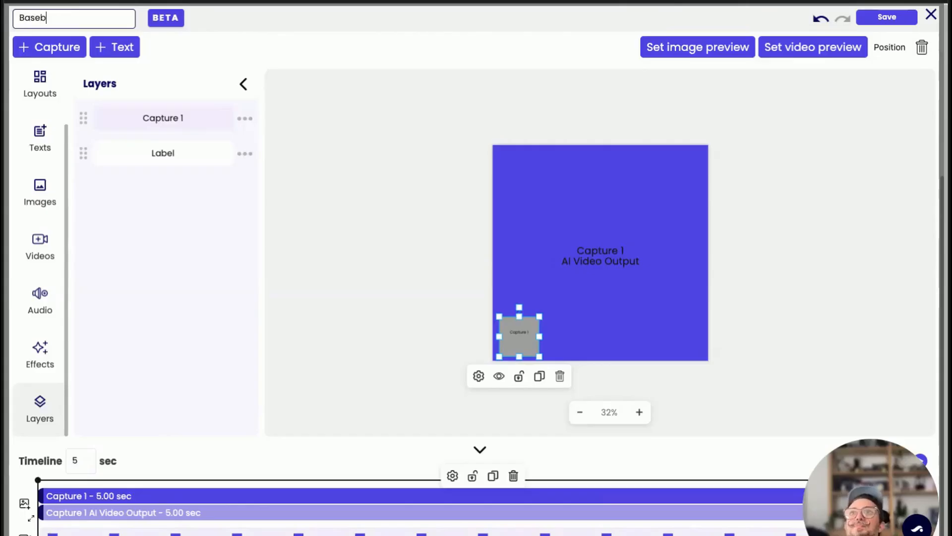
pyautogui.click(894, 18)
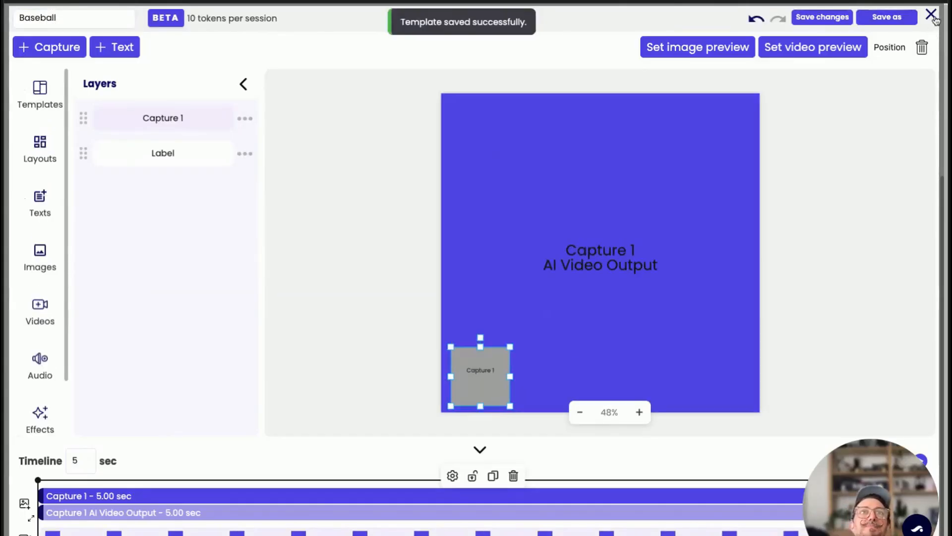
# Step: Close the template editor and turn on Hide stage on AI sessions in the workflow's Preview Output stage
pyautogui.click(935, 20)
pyautogui.scroll(-1, 412, 434)
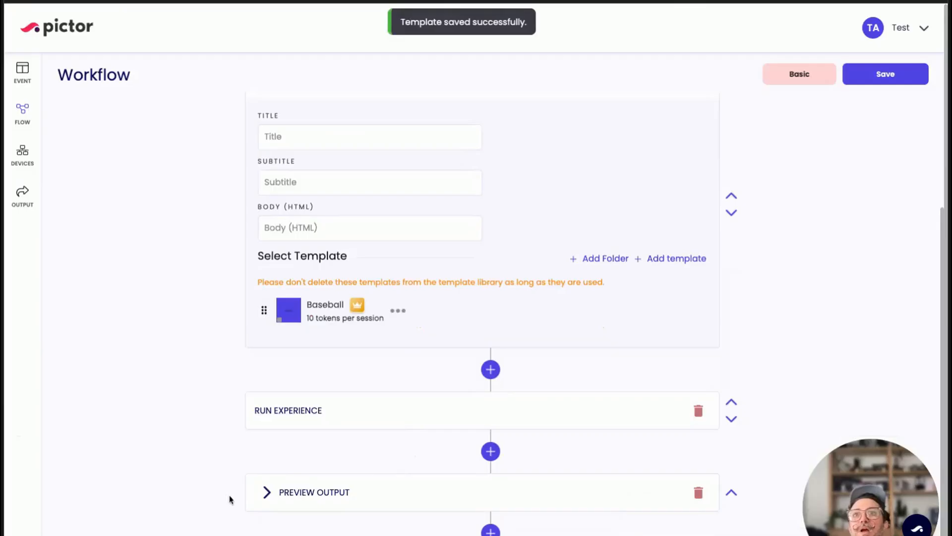
pyautogui.click(258, 496)
pyautogui.scroll(-3, 468, 506)
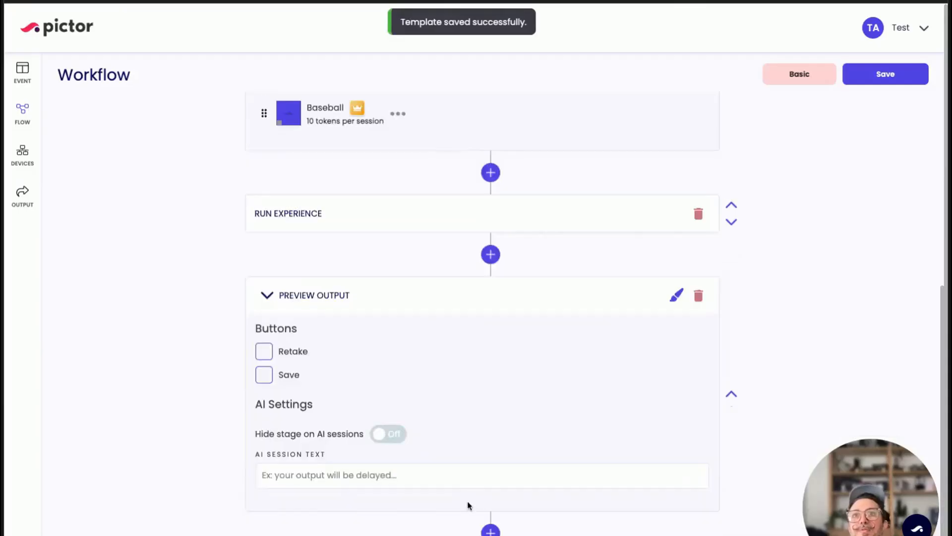
pyautogui.click(394, 436)
# Step: Save the workflow and accept the AI Effect license feature
pyautogui.click(913, 75)
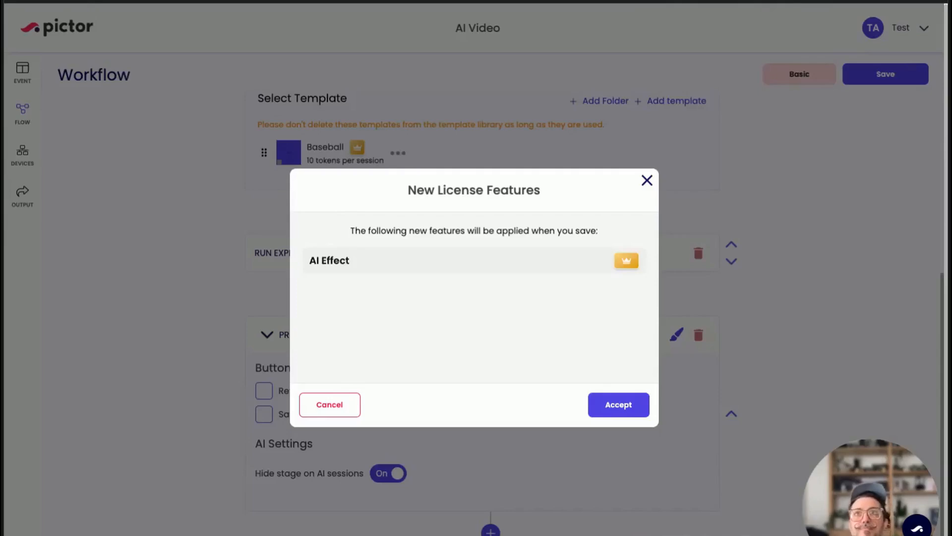
pyautogui.click(624, 414)
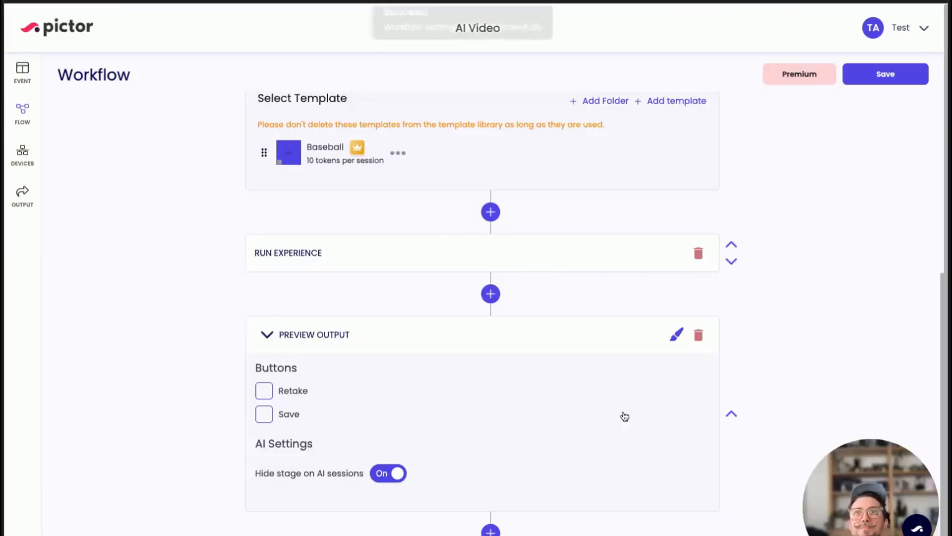
pyautogui.click(890, 77)
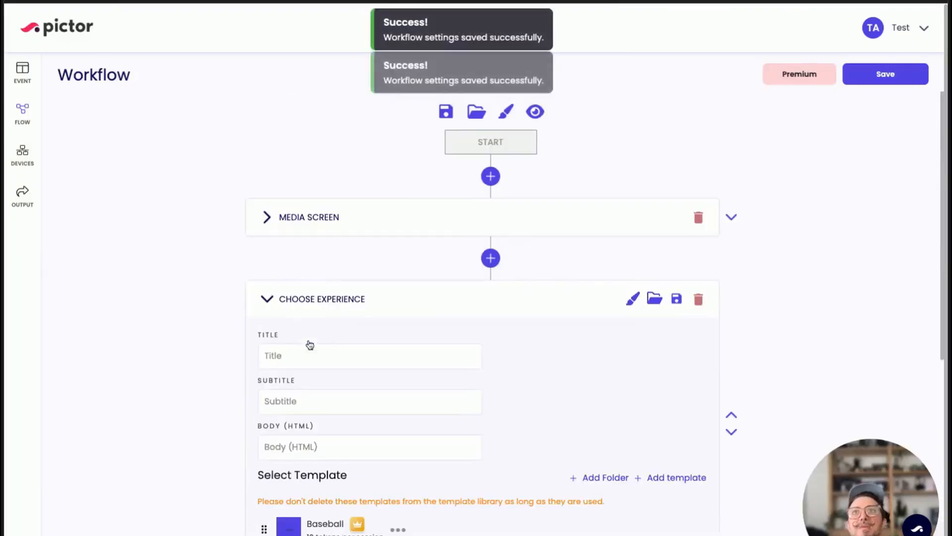
# Step: Open the workflow's live preview, start a test session and capture a photo
pyautogui.click(535, 112)
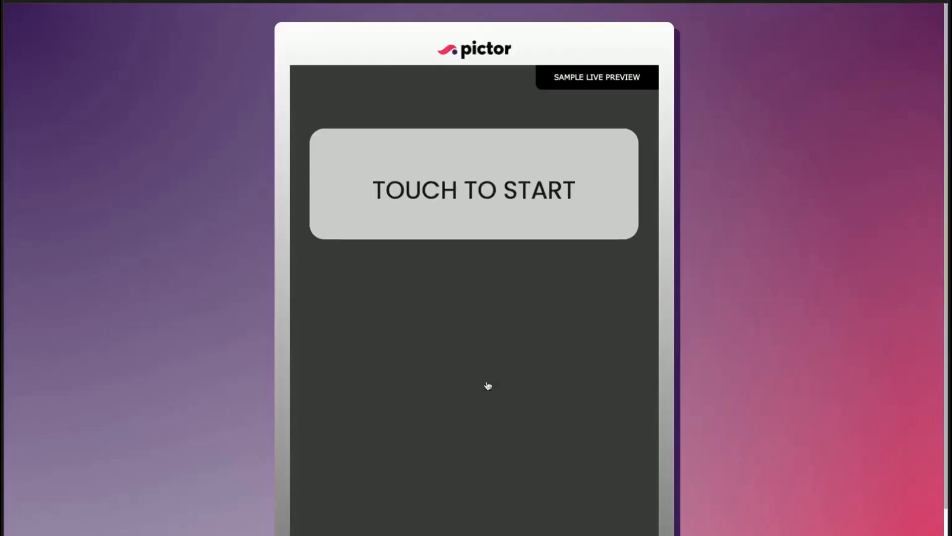
pyautogui.click(490, 179)
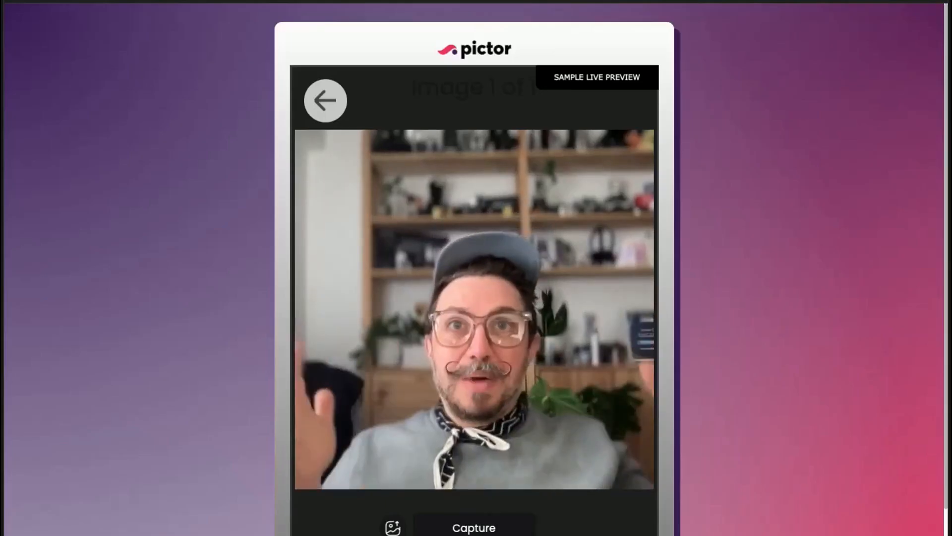
pyautogui.click(472, 525)
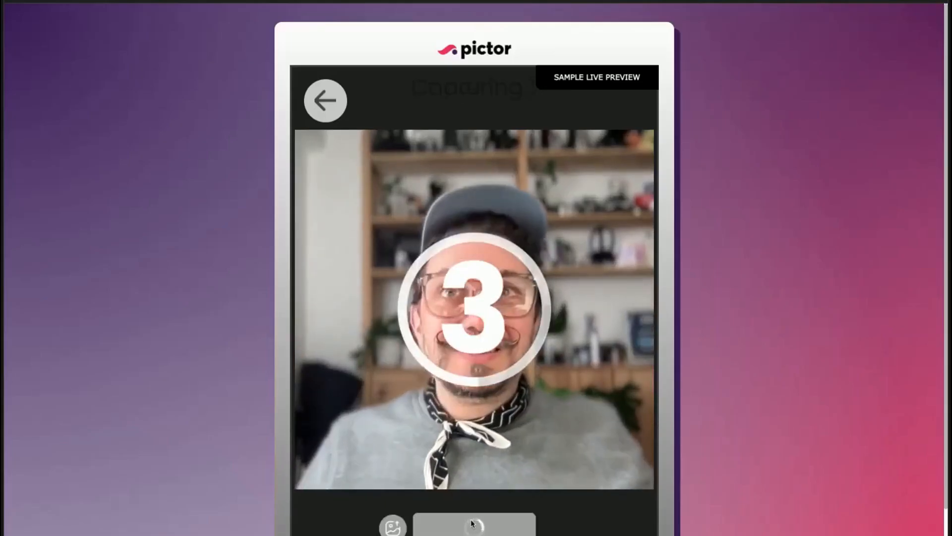
# Step: Answer the survey with He/Him pronouns and Orange as favorite color, and submit the session
pyautogui.scroll(-3, 499, 469)
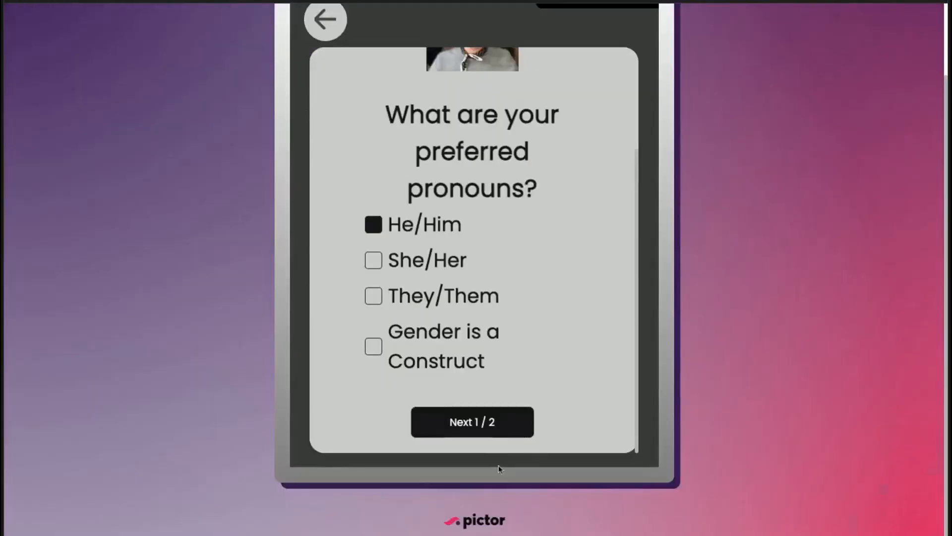
pyautogui.click(472, 423)
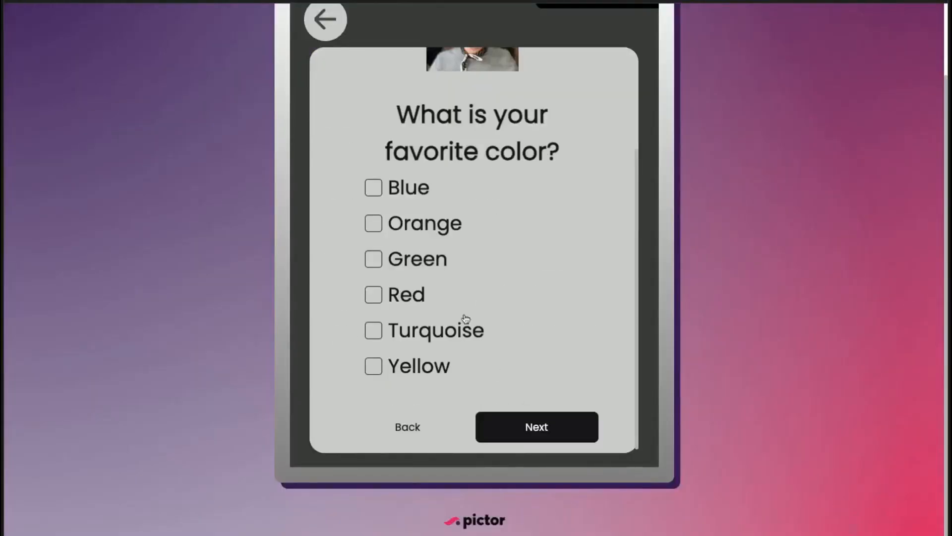
pyautogui.scroll(2, 446, 318)
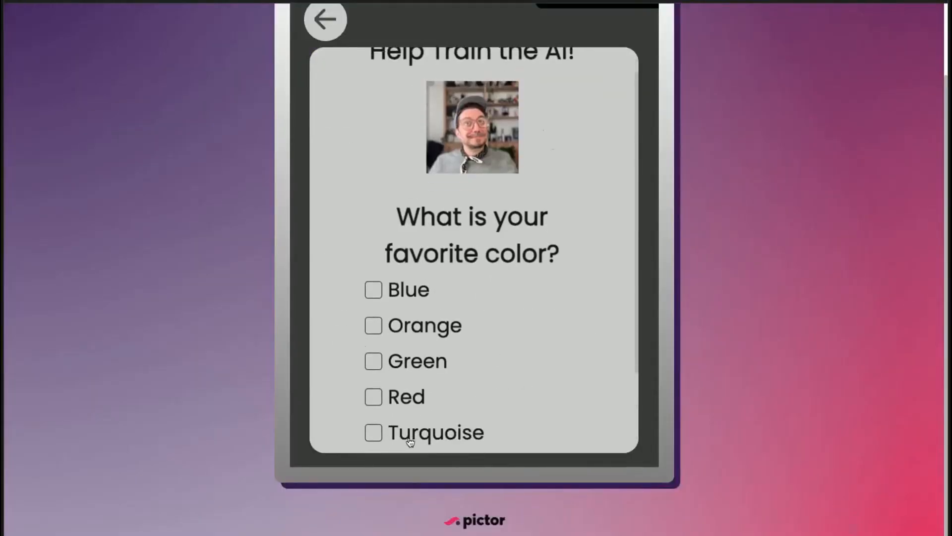
pyautogui.click(423, 328)
pyautogui.scroll(-2, 506, 365)
pyautogui.click(532, 423)
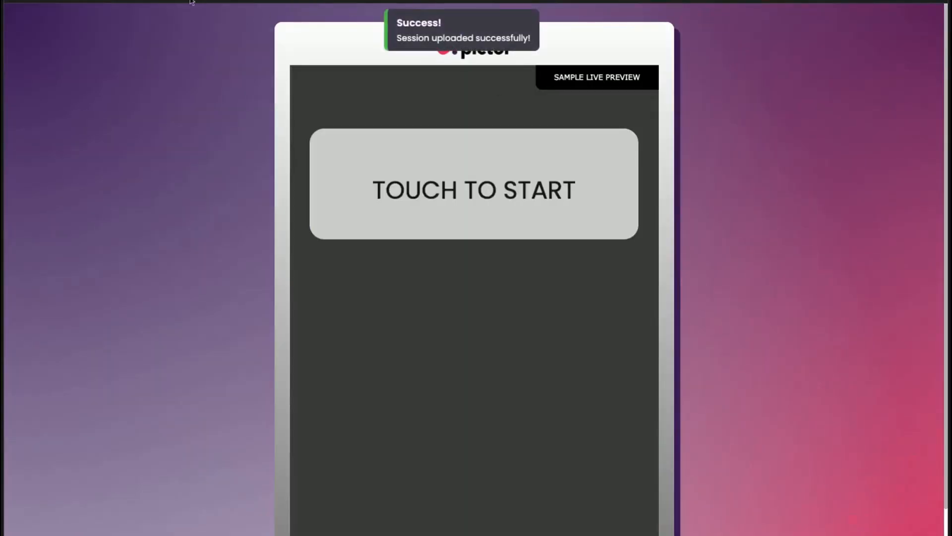
# Step: Return to the AI Video event's settings and open its list of sessions
pyautogui.click(187, 0)
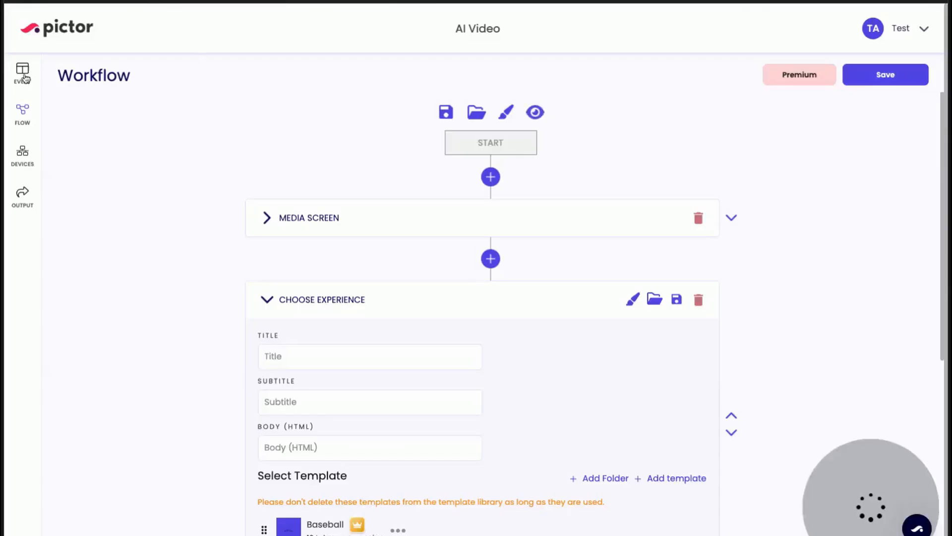
pyautogui.click(25, 77)
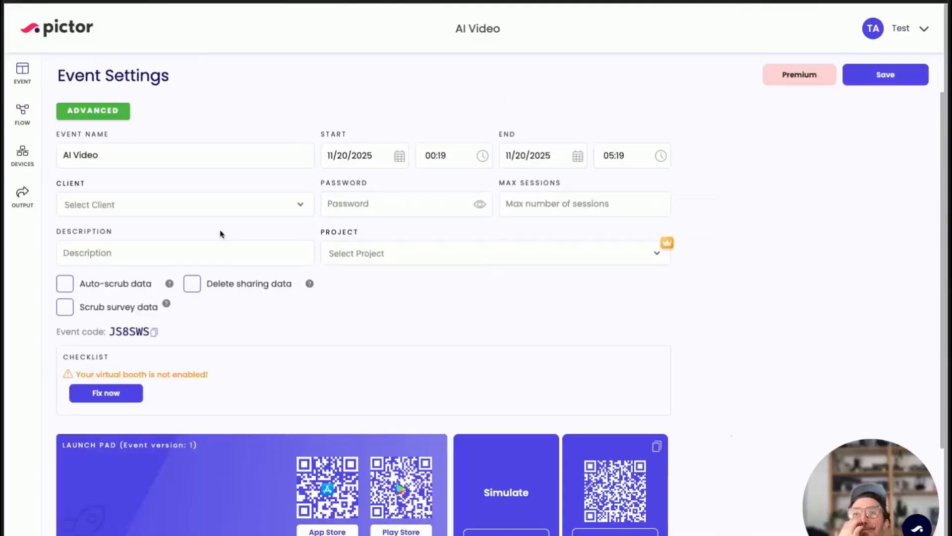
pyautogui.scroll(-4, 253, 408)
pyautogui.click(142, 529)
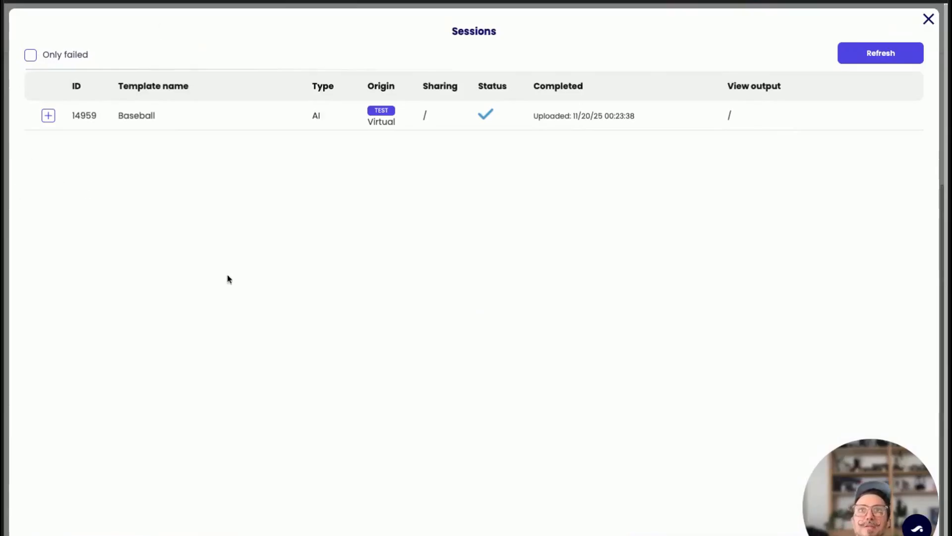
# Step: Expand the Baseball session's details and refresh the list to check its processing status
pyautogui.click(861, 55)
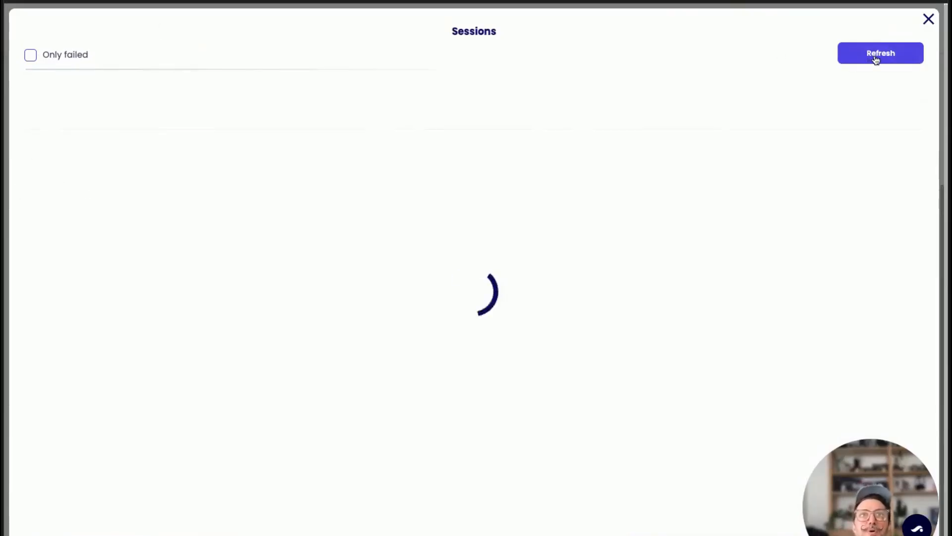
pyautogui.click(48, 115)
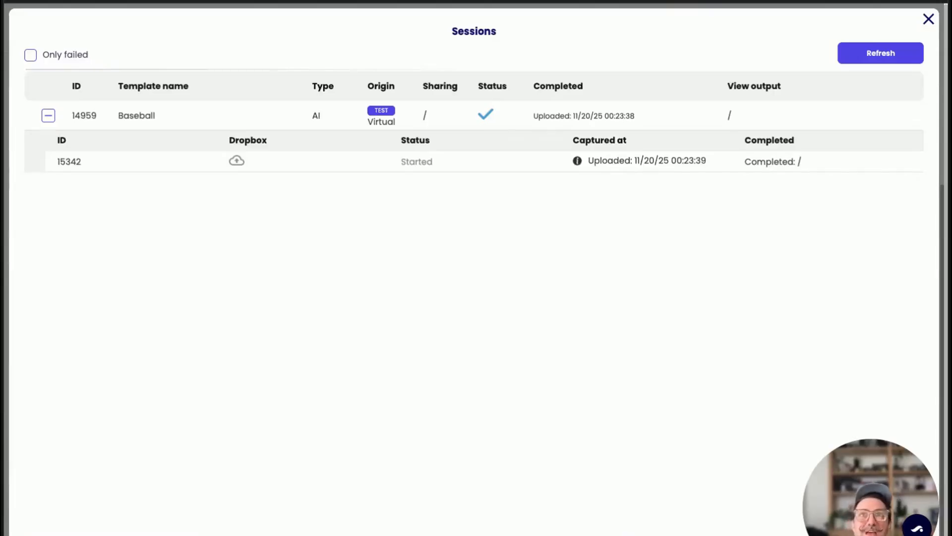
pyautogui.click(872, 64)
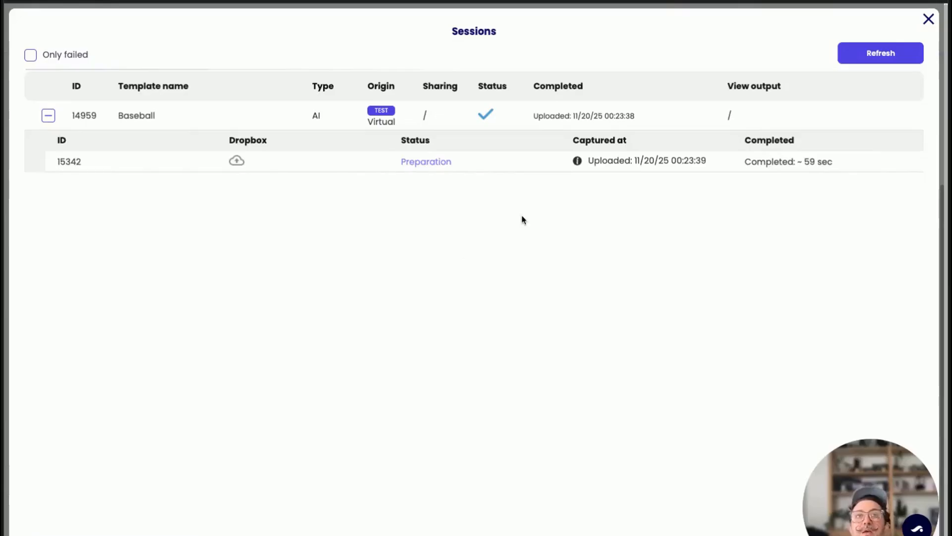
pyautogui.click(887, 65)
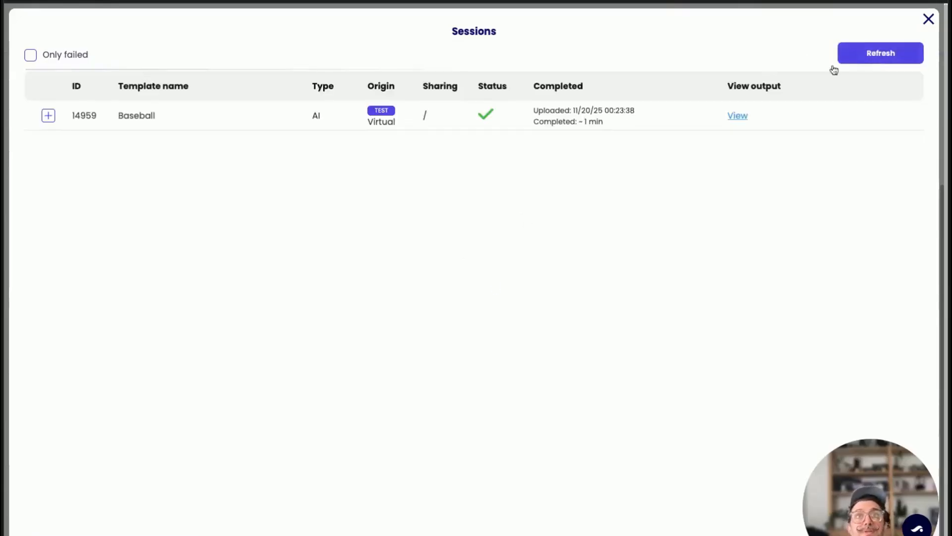
# Step: View the Baseball session's generated output at actual page size and close it
pyautogui.click(737, 117)
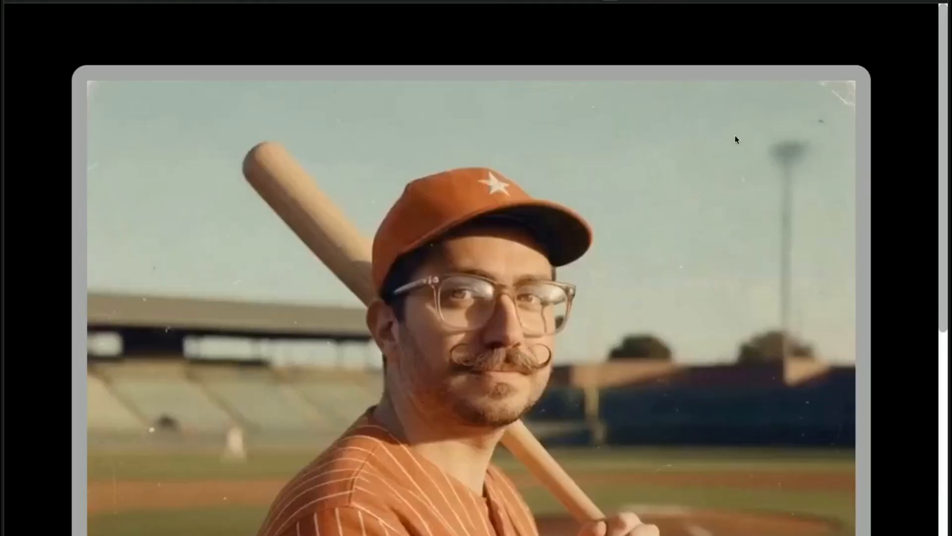
pyautogui.scroll(-1, 728, 150)
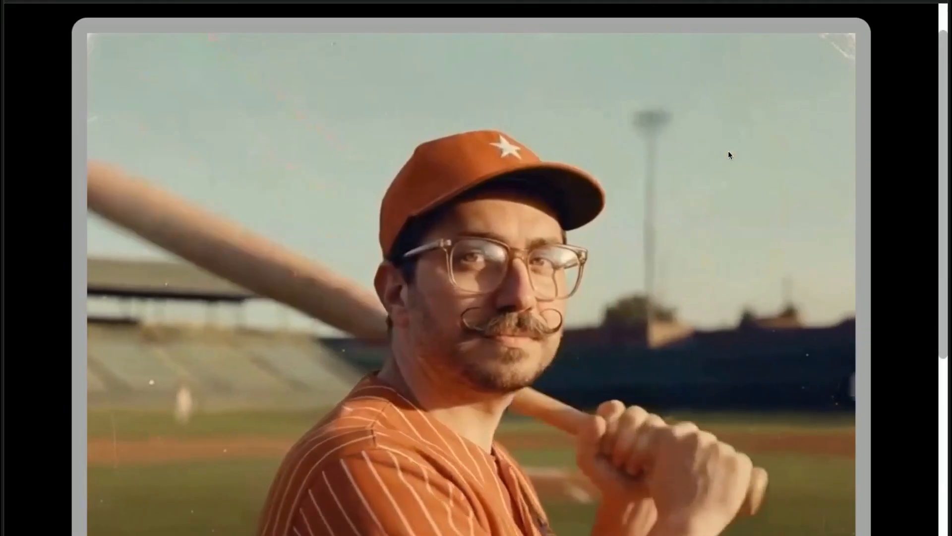
pyautogui.press('super+0')
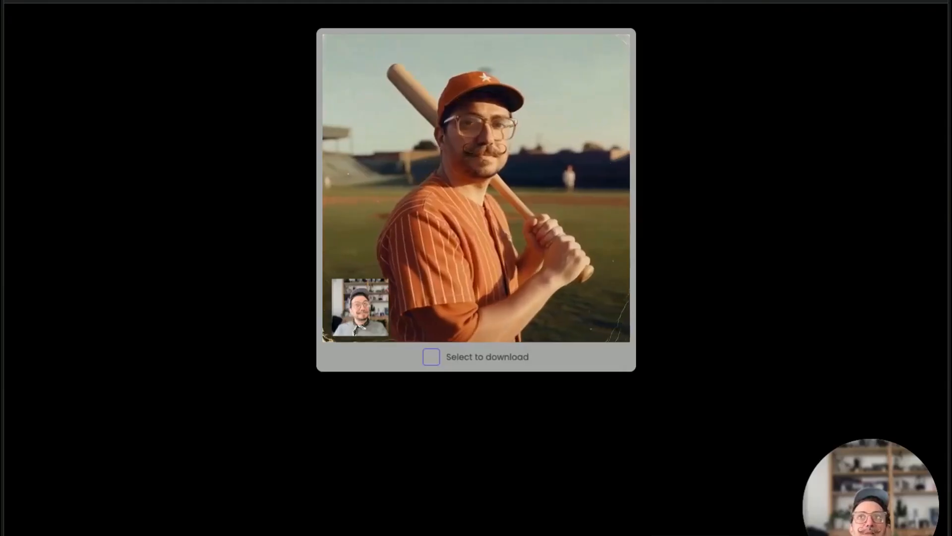
pyautogui.hotkey('ctrl', 'w')
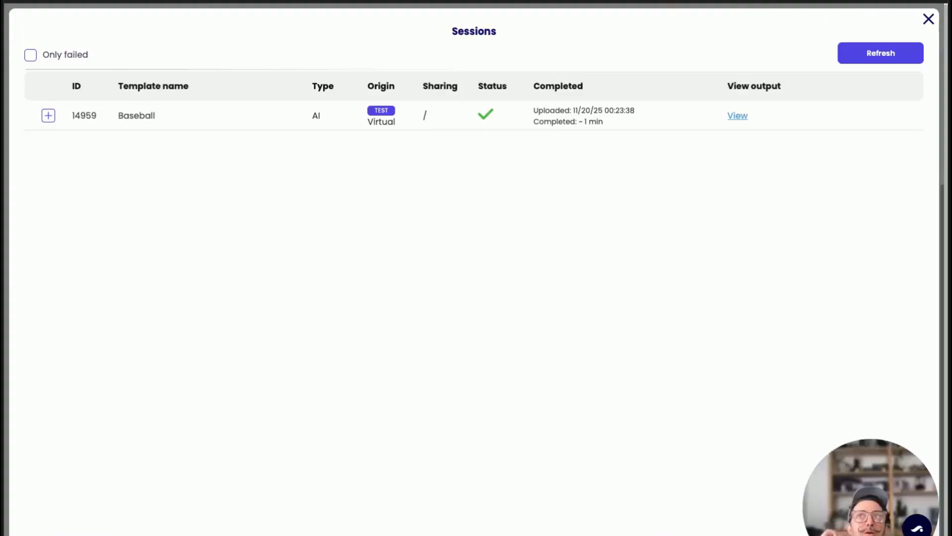
# Step: Close the session list, return to the workflow and start a new template for the Choose Experience stage
pyautogui.click(928, 22)
pyautogui.click(23, 107)
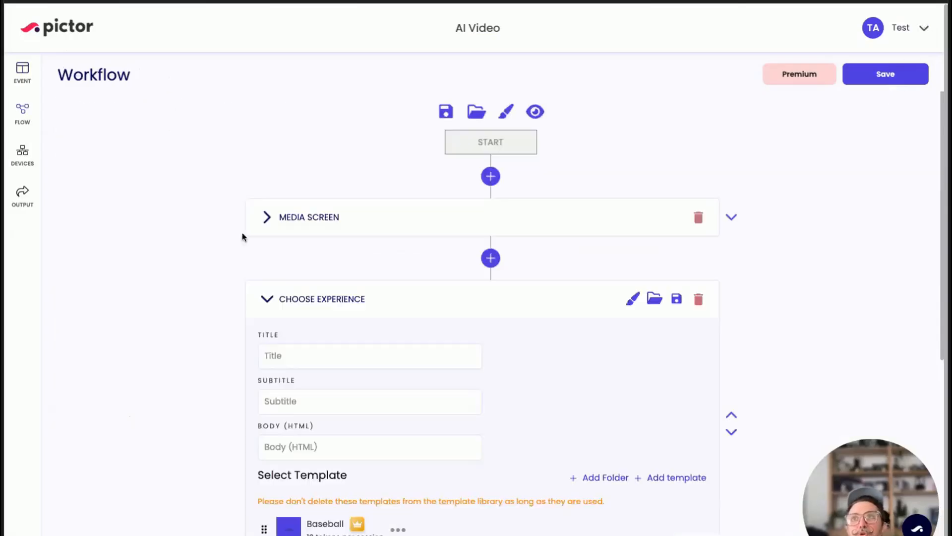
pyautogui.scroll(-3, 541, 388)
pyautogui.click(692, 325)
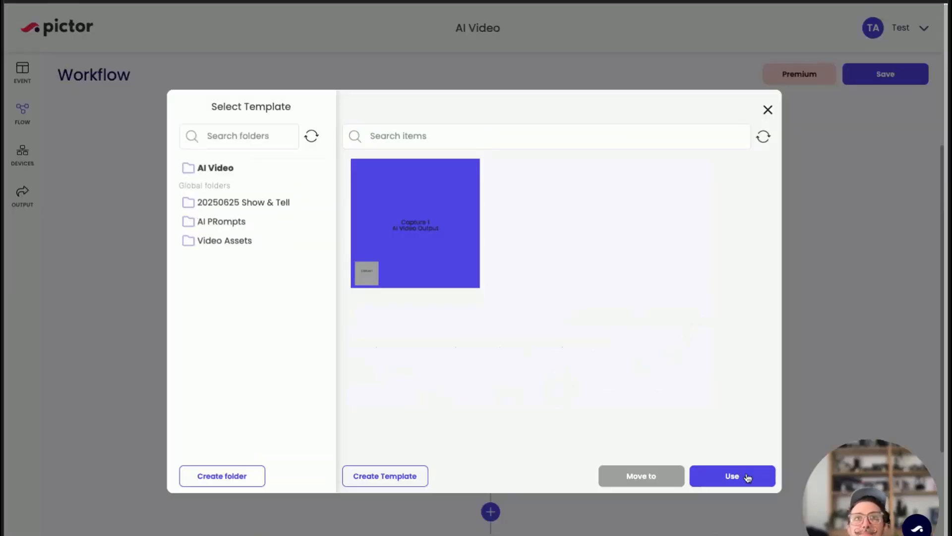
pyautogui.click(745, 478)
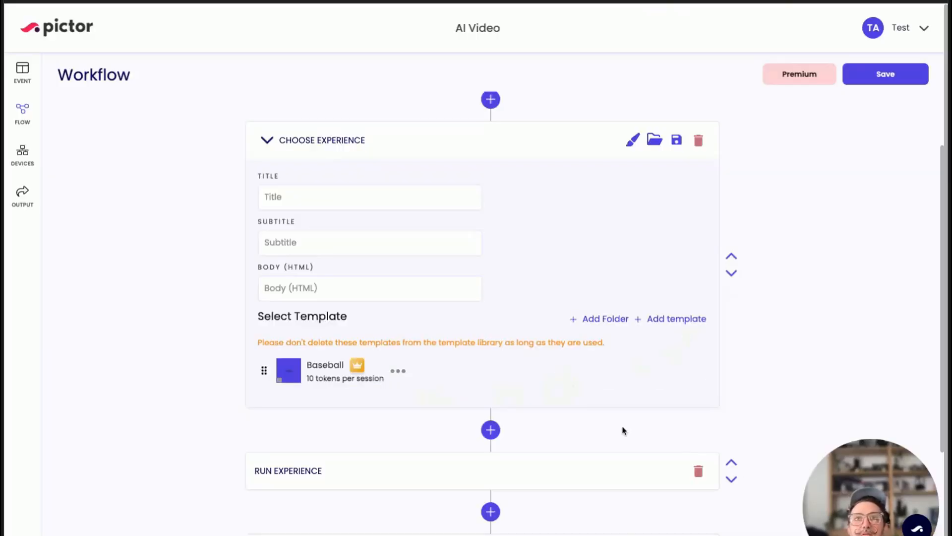
pyautogui.click(669, 319)
pyautogui.click(389, 482)
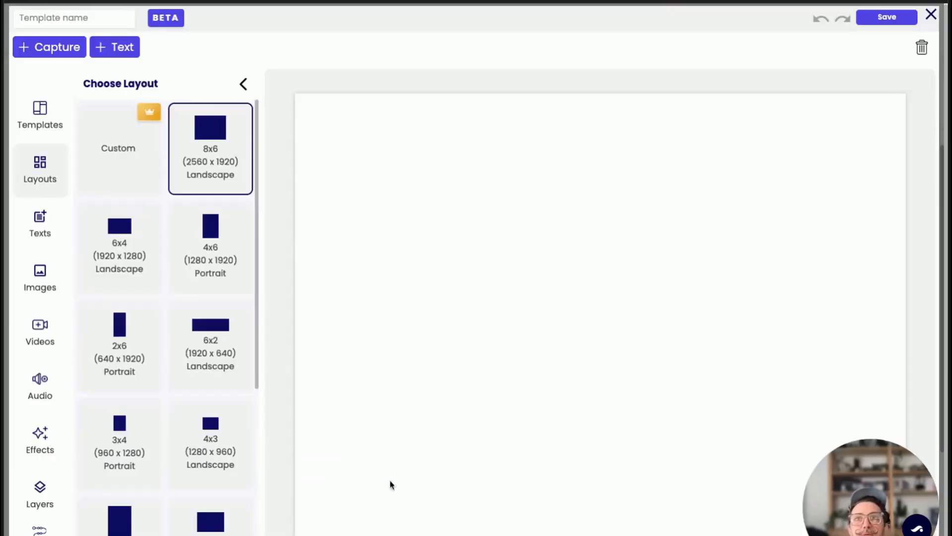
# Step: Apply the 1x1 (1080 x 1080) layout to the new template and add a capture placeholder
pyautogui.scroll(-6, 240, 519)
pyautogui.click(226, 517)
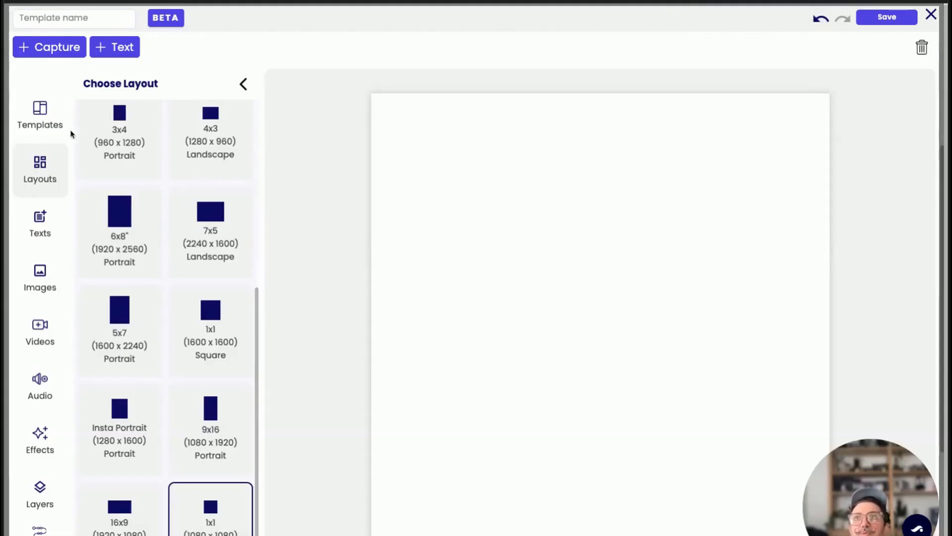
pyautogui.click(63, 49)
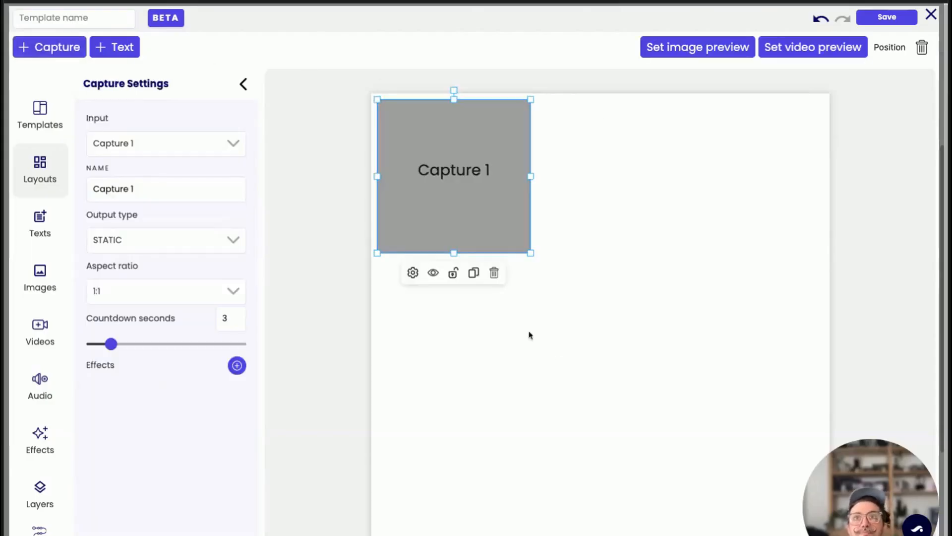
# Step: Add an AI Video effect to Capture 1 using the red-carpet Bolt Cinebot prompt
pyautogui.click(237, 365)
pyautogui.click(285, 462)
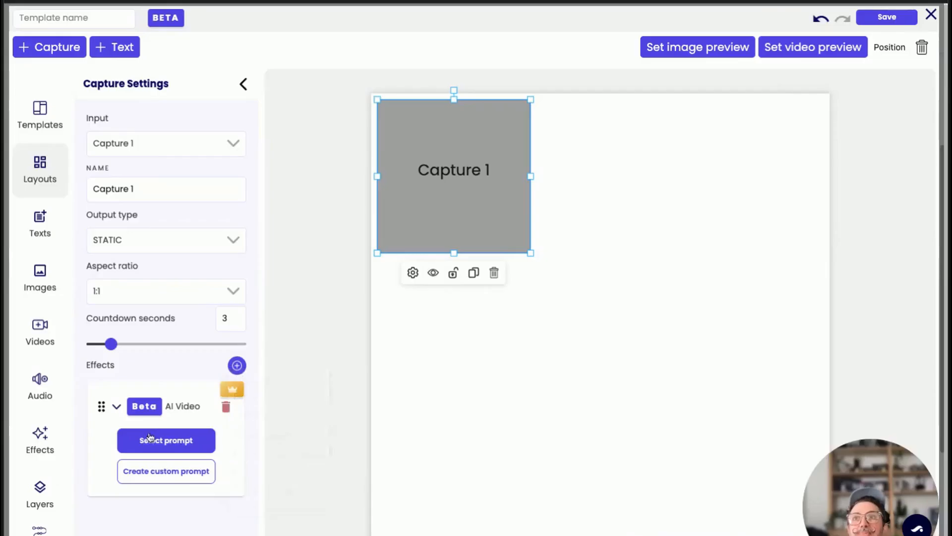
pyautogui.click(152, 440)
pyautogui.click(491, 229)
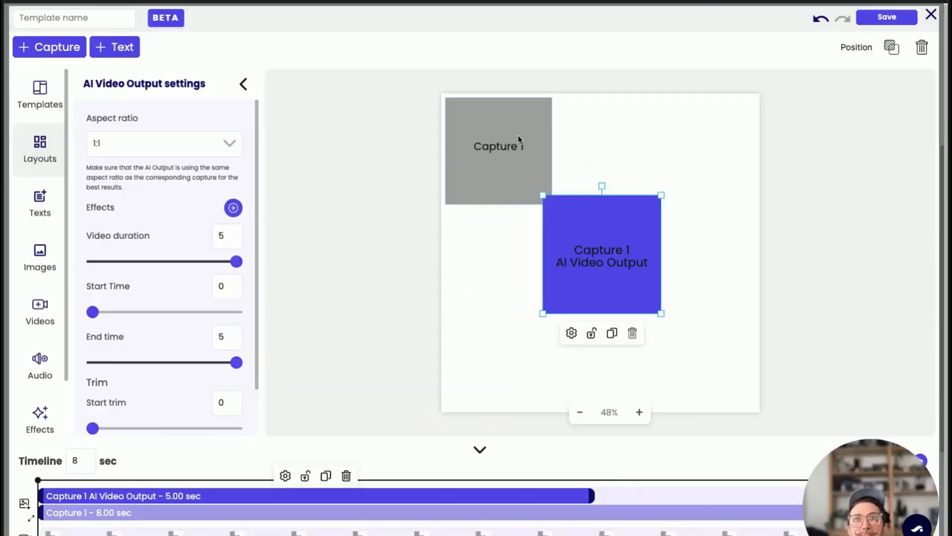
# Step: Turn off Show original in Capture 1's AI Video effect
pyautogui.click(518, 135)
pyautogui.scroll(-5, 203, 397)
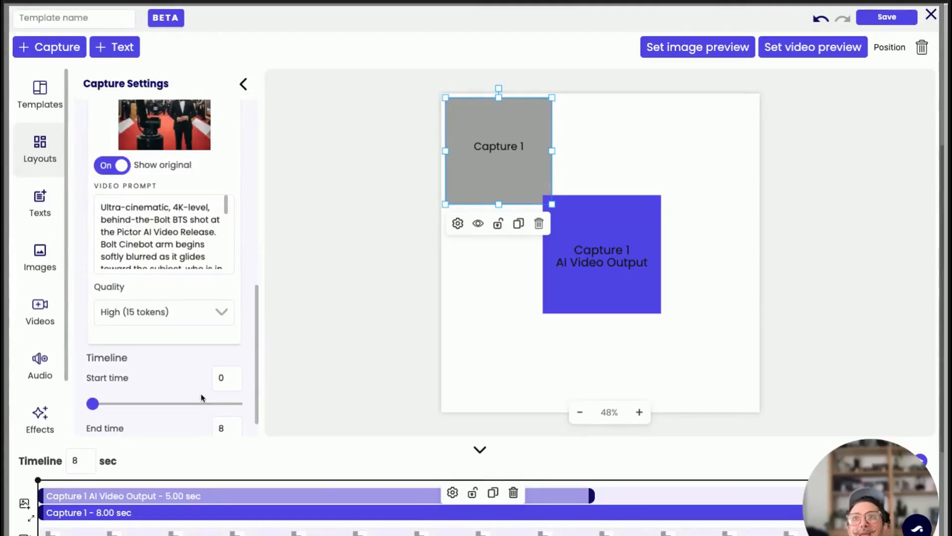
pyautogui.scroll(-1, 201, 397)
pyautogui.click(114, 157)
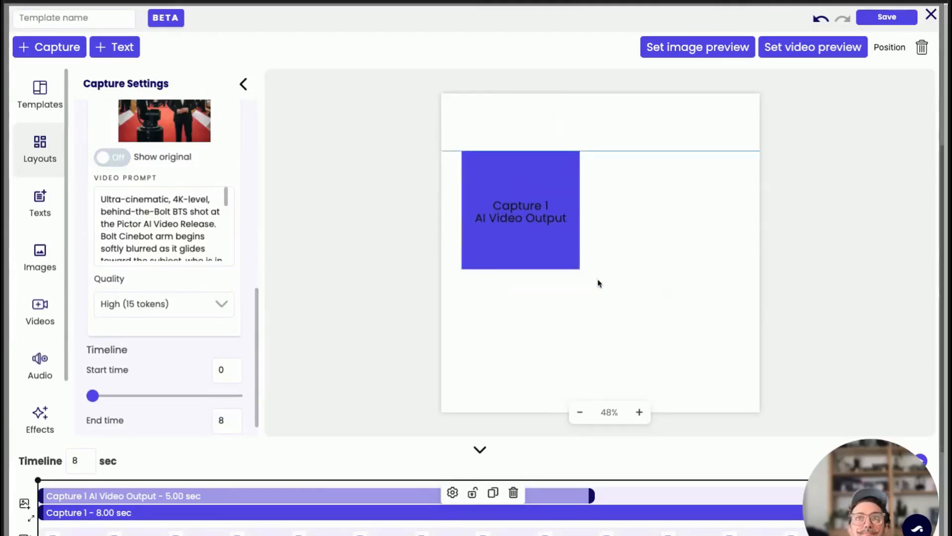
# Step: Move the AI Video Output to the canvas's upper-left corner and deselect it
pyautogui.moveTo(598, 283); pyautogui.dragTo(497, 184)
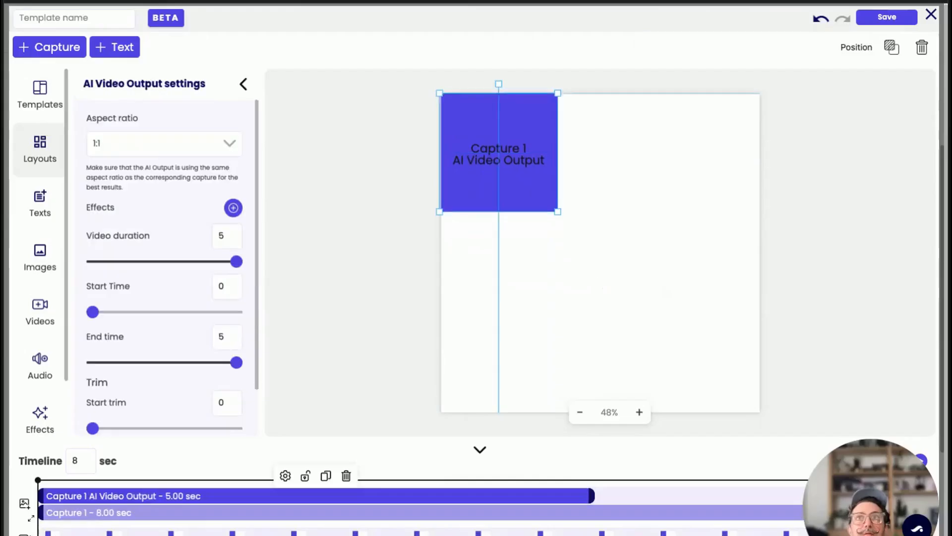
pyautogui.click(800, 153)
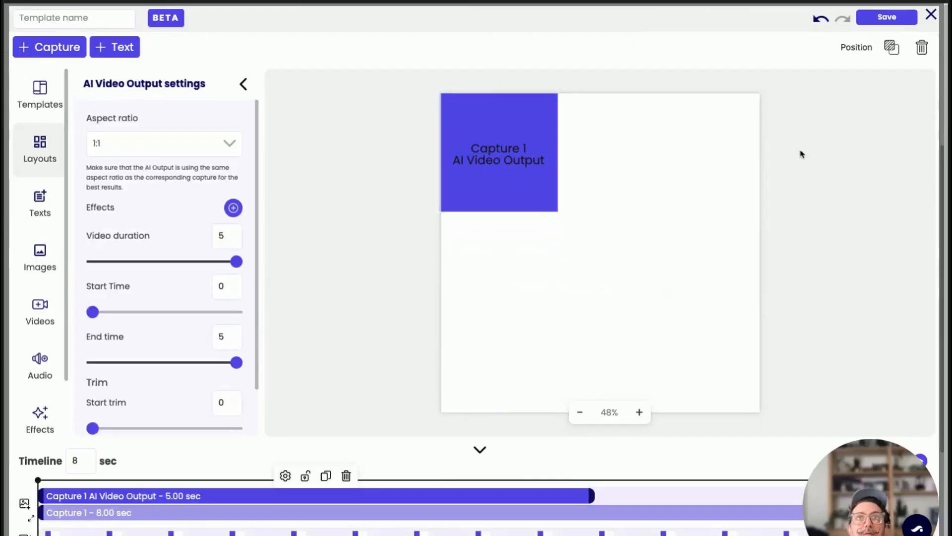
# Step: Resize the Capture 1 AI Video Output to 1080 x 1080 and place it at X 0, Y 0
pyautogui.click(866, 47)
pyautogui.click(136, 325)
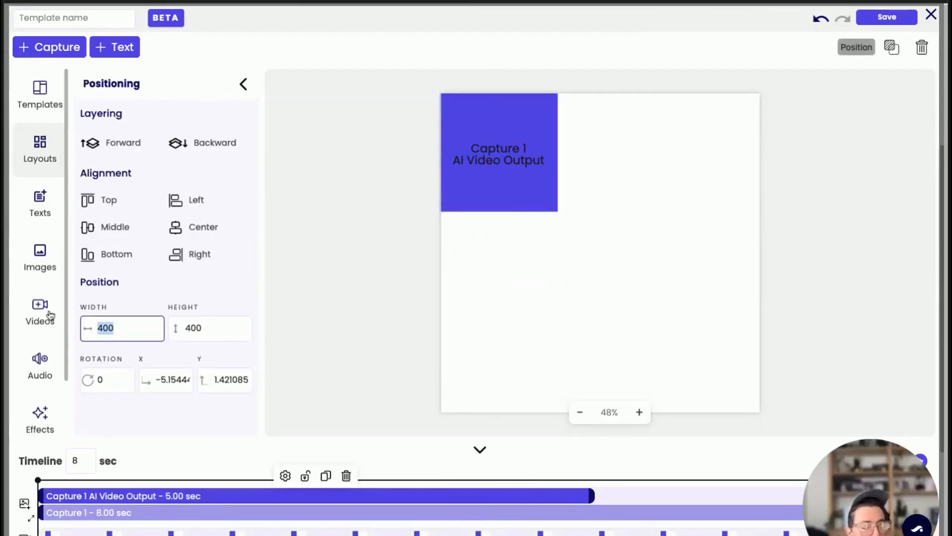
pyautogui.write('1080')
pyautogui.press('Tab')
pyautogui.write('1')
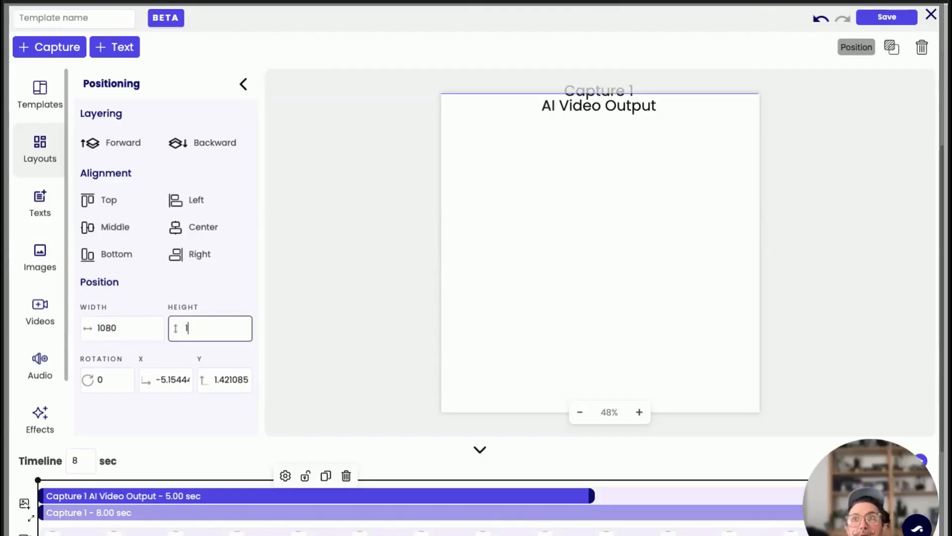
pyautogui.write('080')
pyautogui.press('Tab')
pyautogui.press('Tab')
pyautogui.write('0')
pyautogui.press('Tab')
pyautogui.write('0')
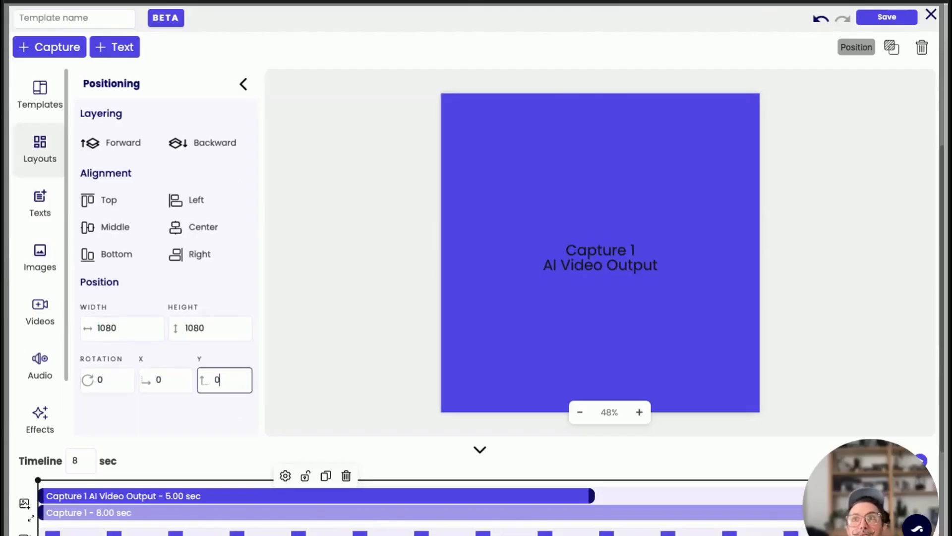
pyautogui.press('Tab')
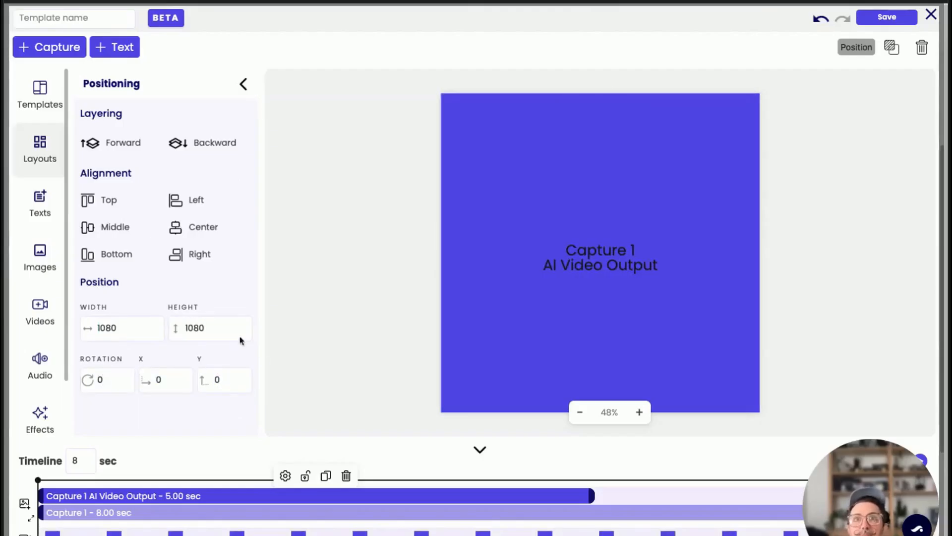
# Step: Set the template's timeline length to 10 seconds
pyautogui.doubleClick(77, 460)
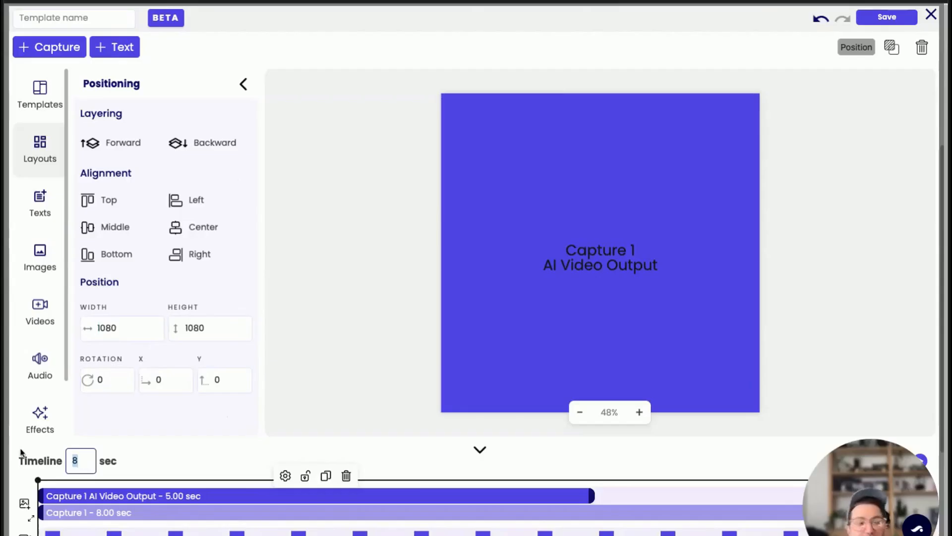
pyautogui.write('10')
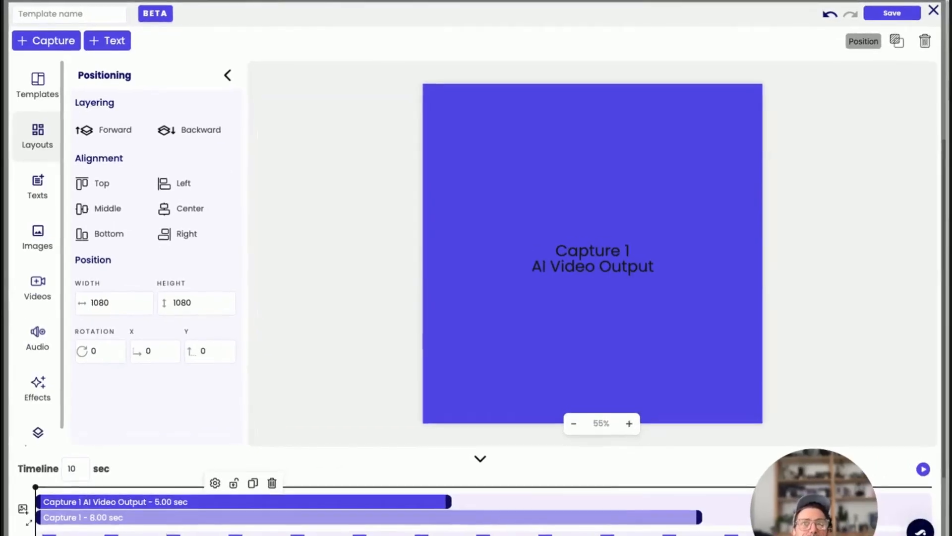
pyautogui.moveTo(809, 533); pyautogui.dragTo(901, 90)
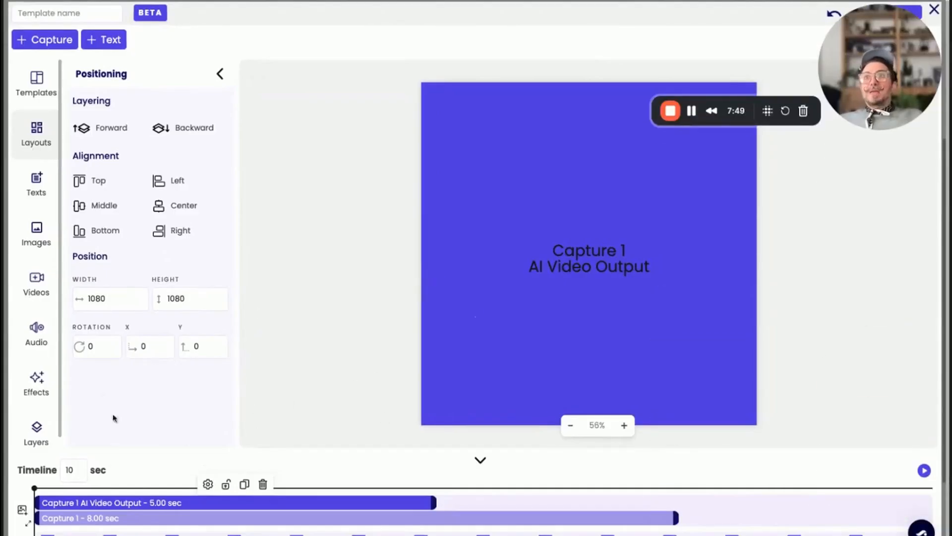
# Step: Add a second capture placeholder and give it an AI Video effect using the AI Glambot [BETA] prompt
pyautogui.click(51, 40)
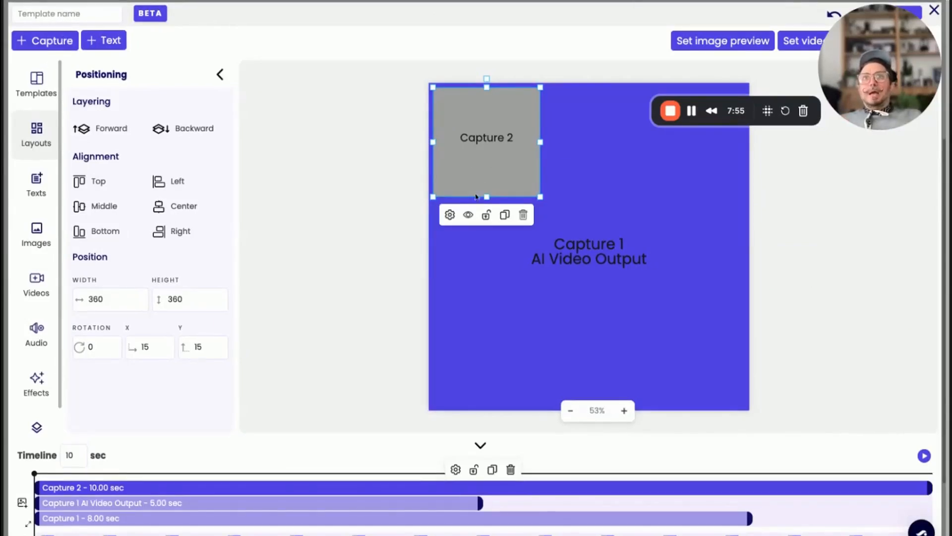
pyautogui.click(450, 216)
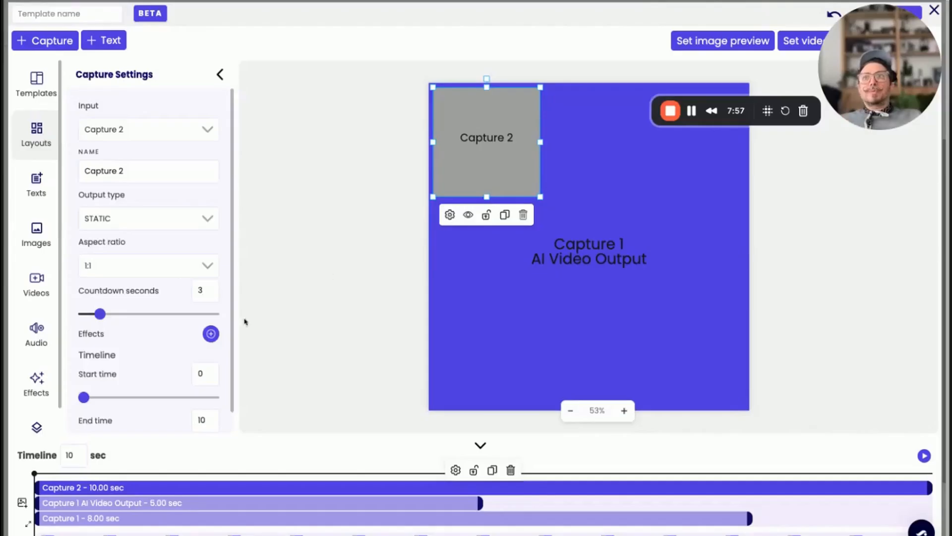
pyautogui.scroll(-1, 202, 363)
pyautogui.click(211, 311)
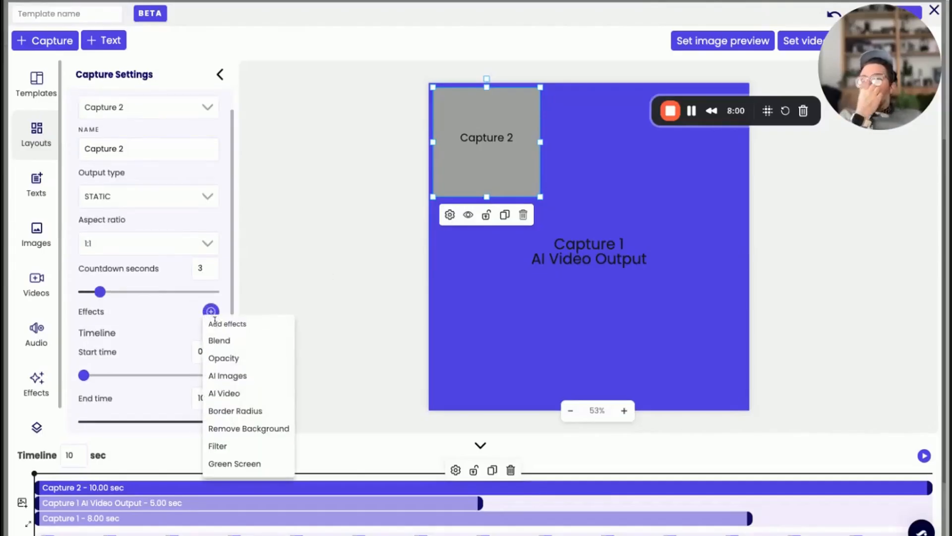
pyautogui.click(246, 391)
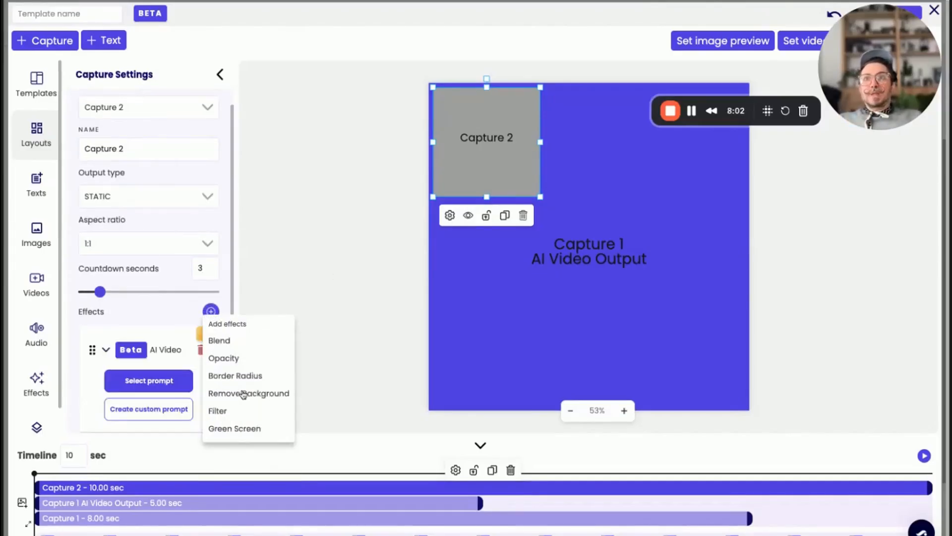
pyautogui.click(139, 390)
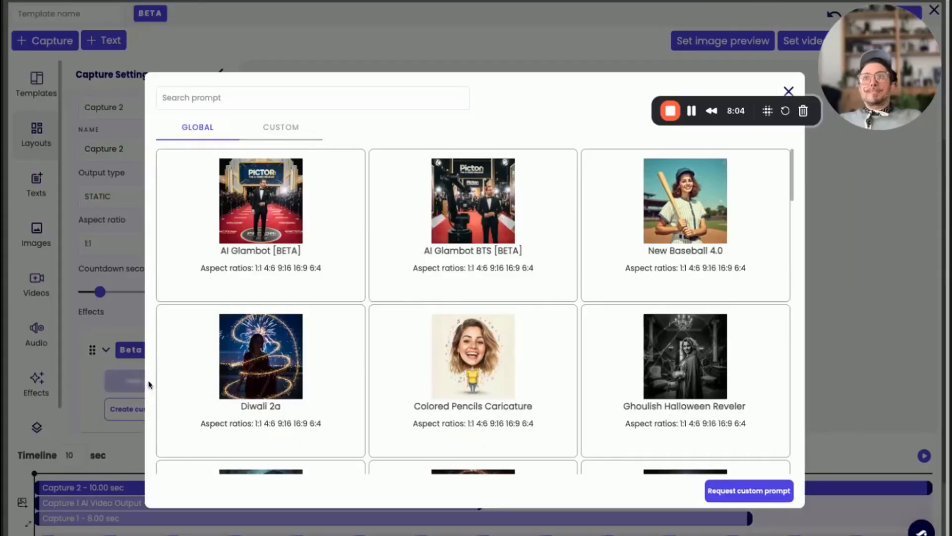
pyautogui.click(261, 199)
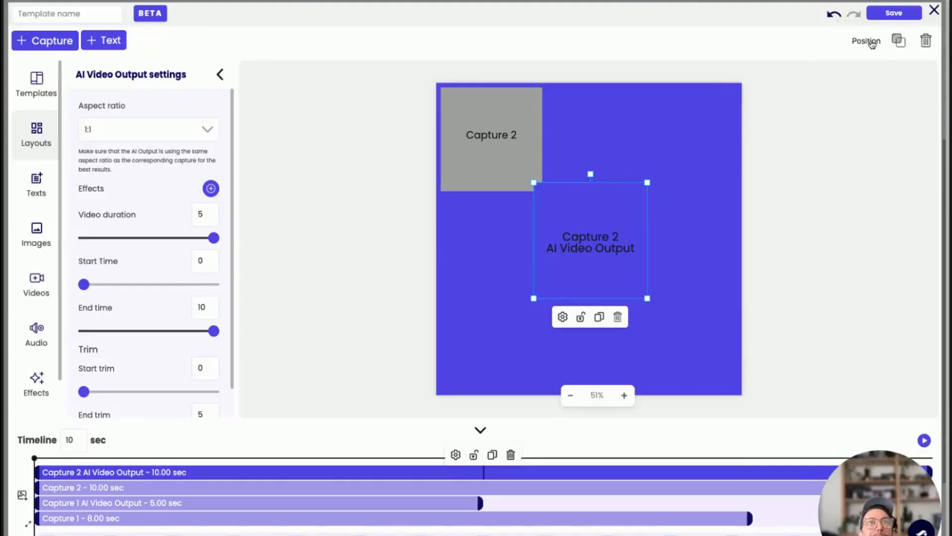
# Step: Resize the Capture 2 AI Video Output to 1080 x 1080, place it at X 0, Y 0, and deselect it
pyautogui.click(871, 44)
pyautogui.doubleClick(117, 298)
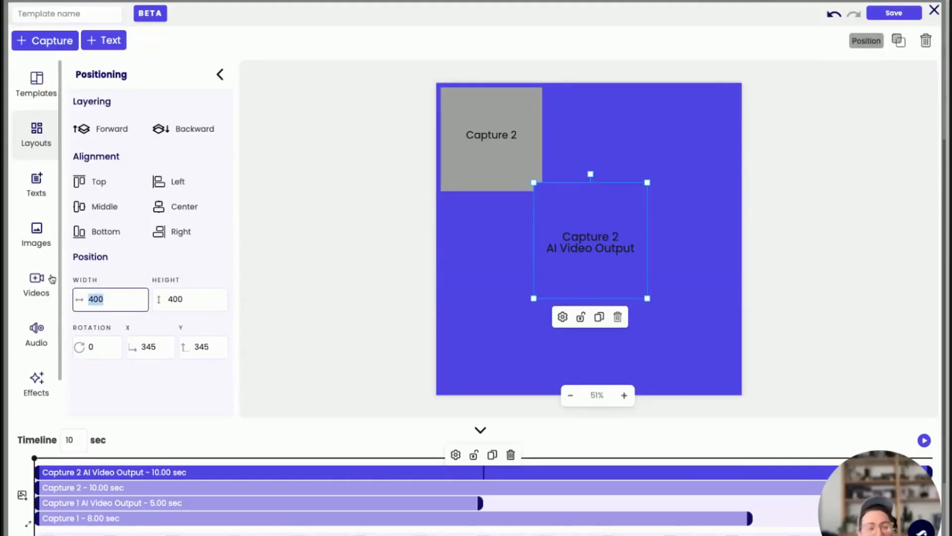
pyautogui.write('1080')
pyautogui.write('1080')
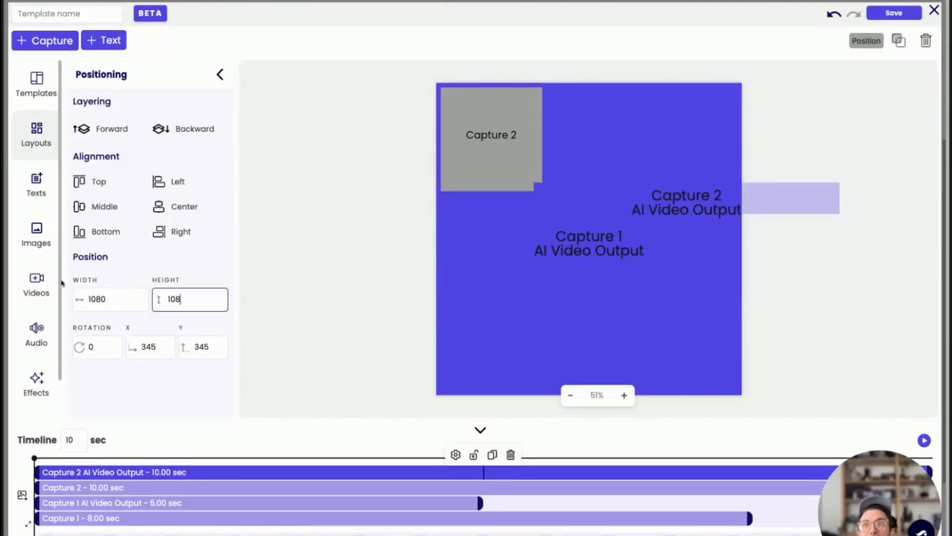
pyautogui.press('Tab')
pyautogui.press('Tab')
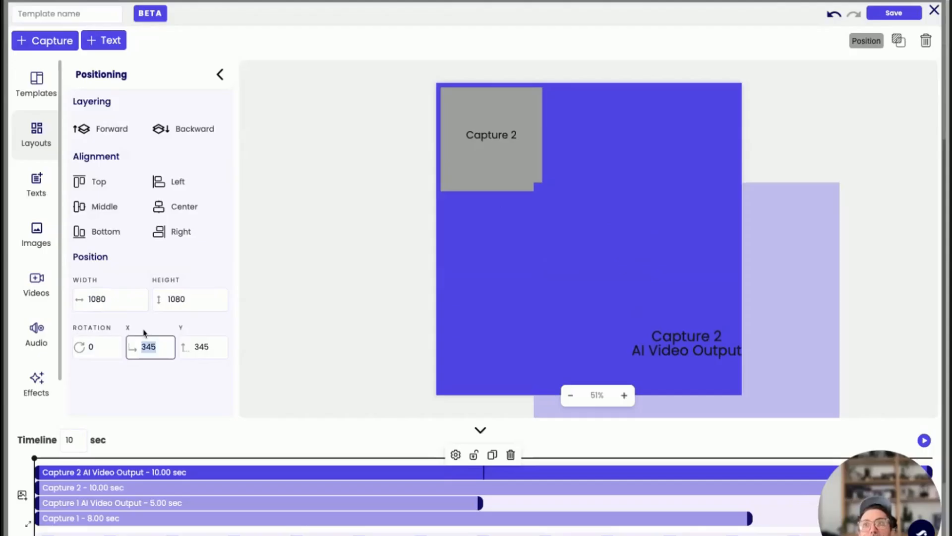
pyautogui.write('0')
pyautogui.press('Tab')
pyautogui.write('0')
pyautogui.click(335, 365)
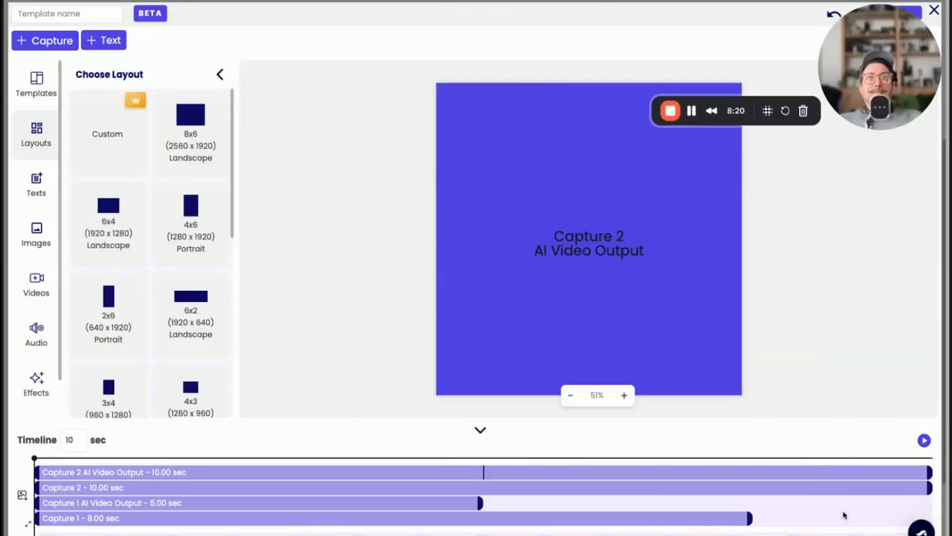
# Step: Shorten the Capture 2 AI Video Output to 5 seconds directly after Capture 1's output, and put the Capture 2 layer at the bottom of the stack
pyautogui.moveTo(930, 470); pyautogui.dragTo(482, 471)
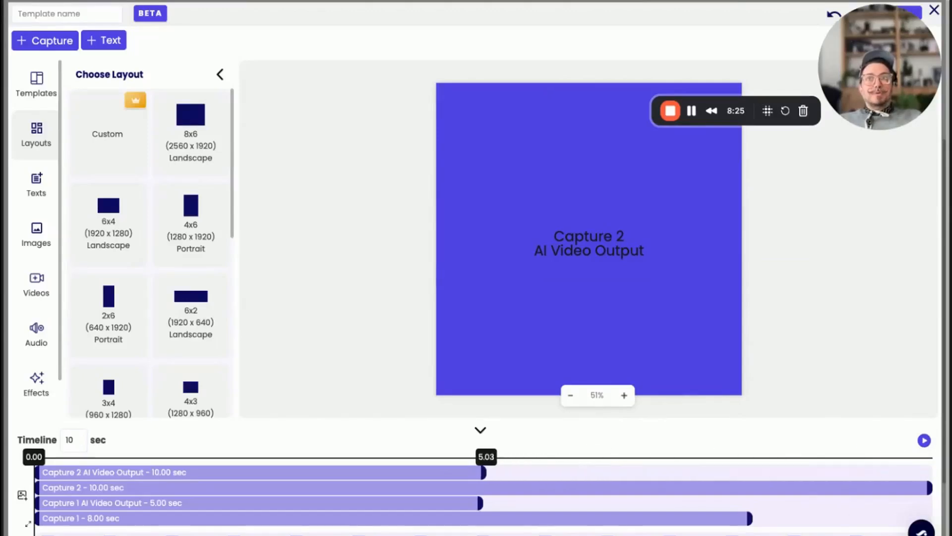
pyautogui.moveTo(155, 474); pyautogui.dragTo(603, 504)
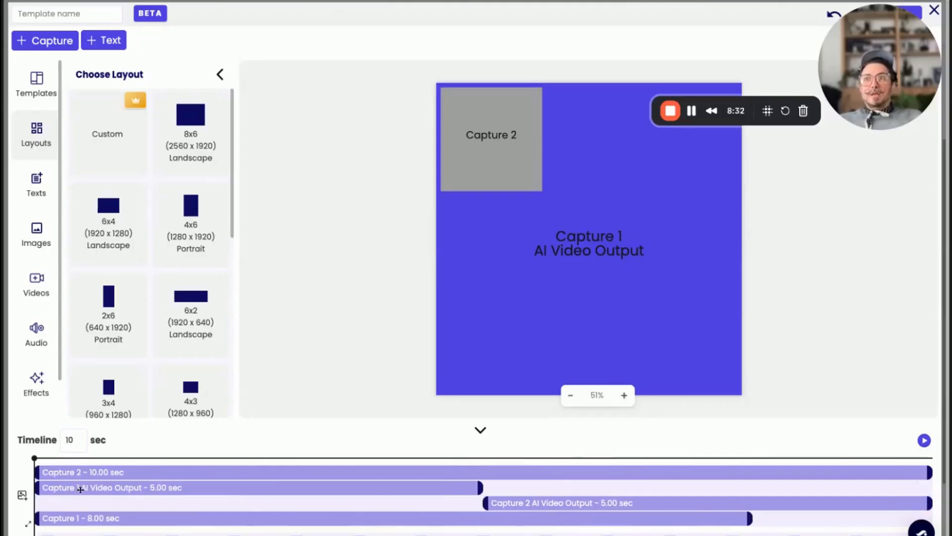
pyautogui.moveTo(540, 475); pyautogui.dragTo(549, 521)
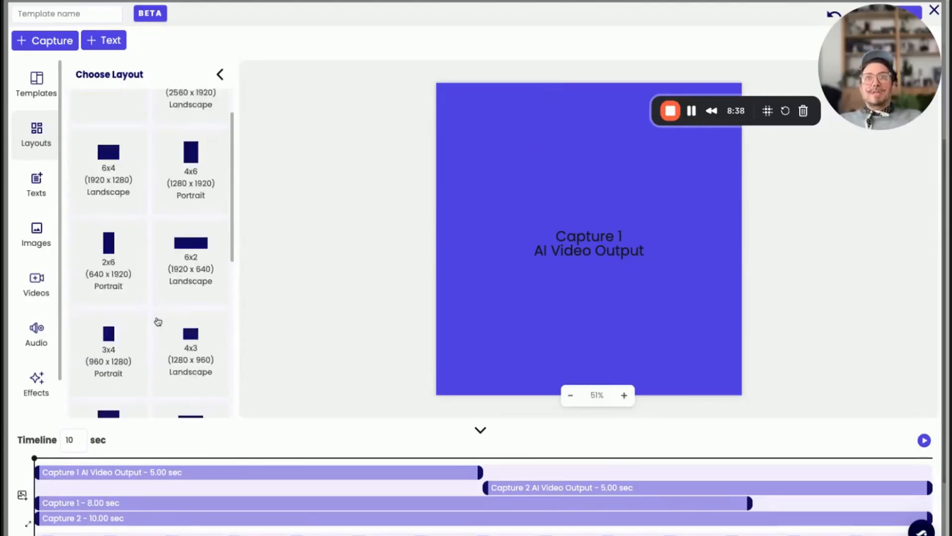
# Step: Name the template AI Video 2
pyautogui.scroll(-5, 157, 323)
pyautogui.scroll(4, 156, 333)
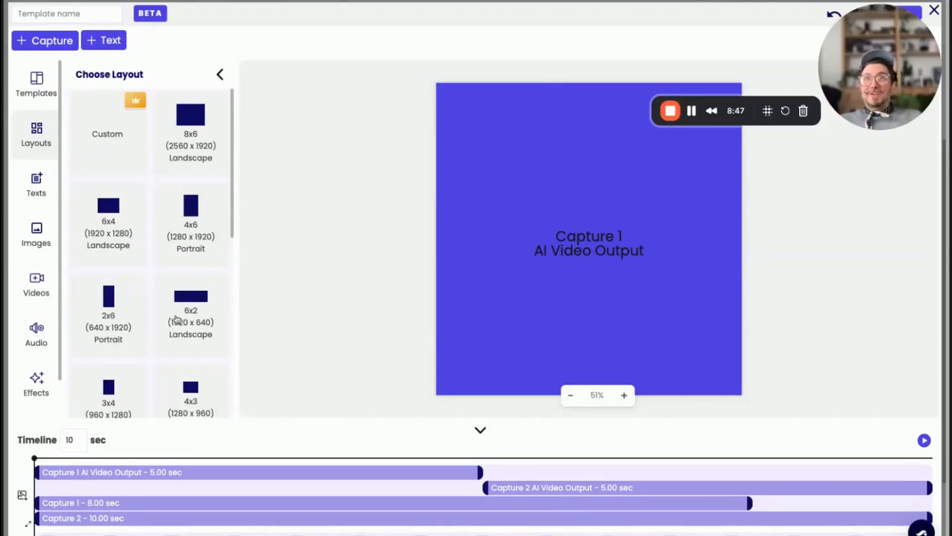
pyautogui.click(99, 15)
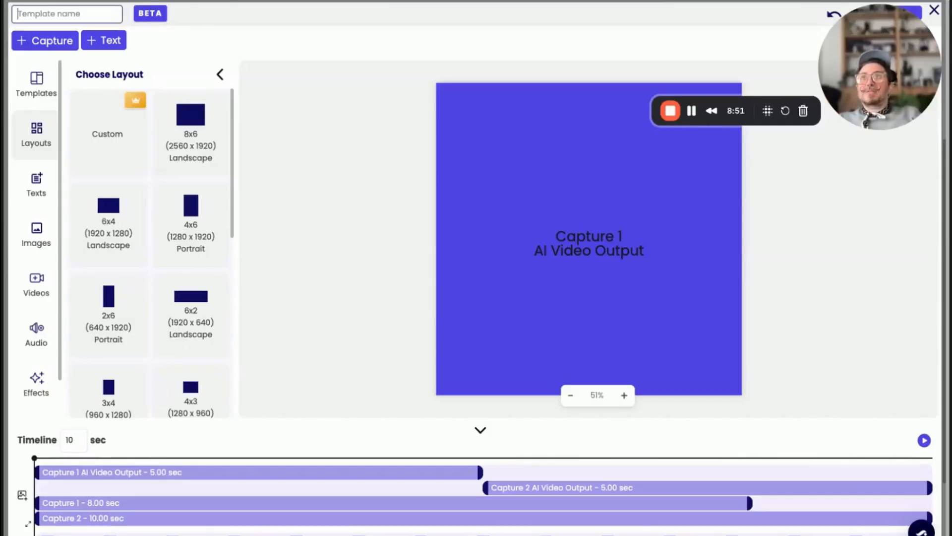
pyautogui.write('AI Video 2')
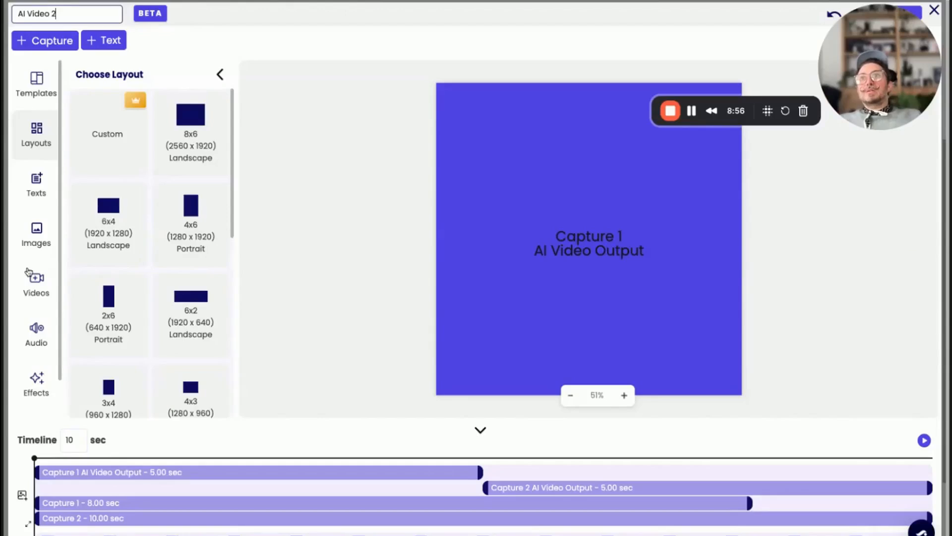
# Step: Insert the red light AdobeStock clip from the Video Assets media folder into the template
pyautogui.click(34, 293)
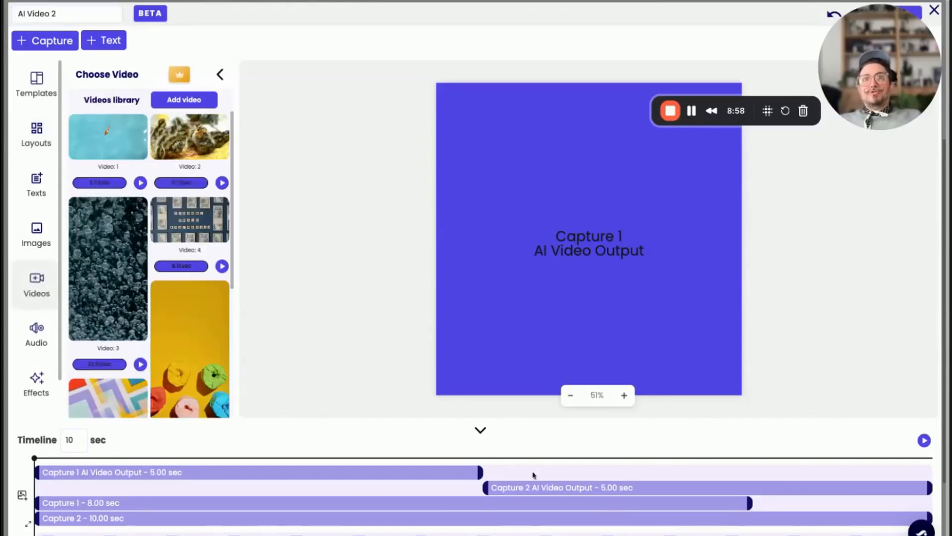
pyautogui.click(182, 101)
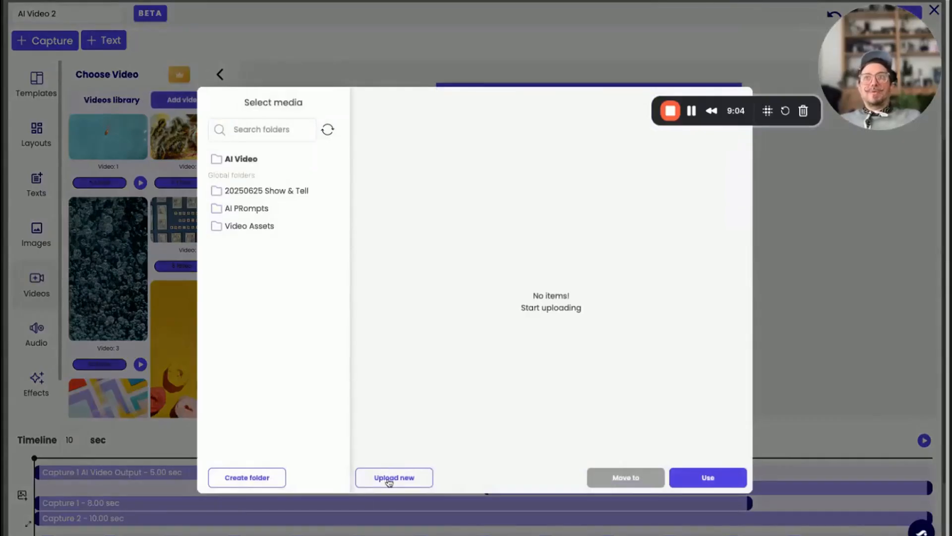
pyautogui.click(276, 228)
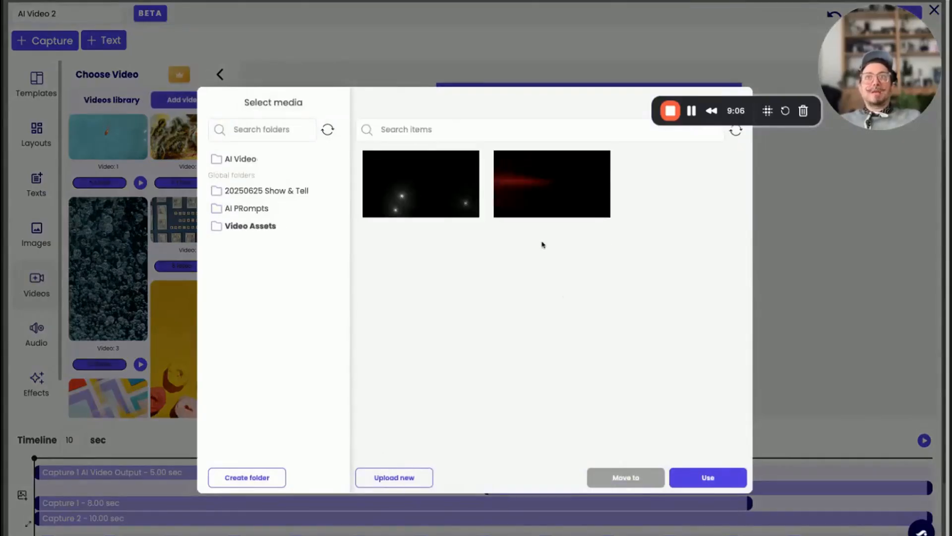
pyautogui.click(553, 192)
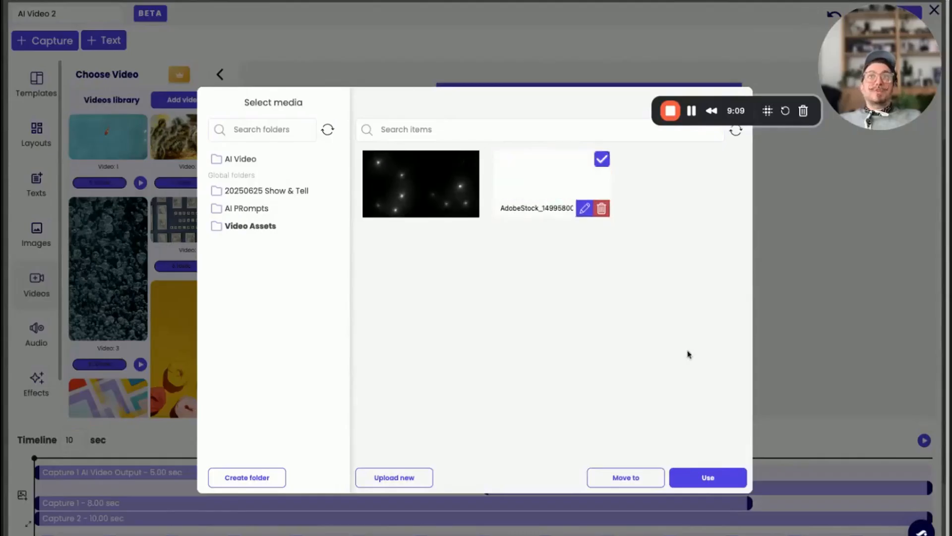
pyautogui.click(708, 479)
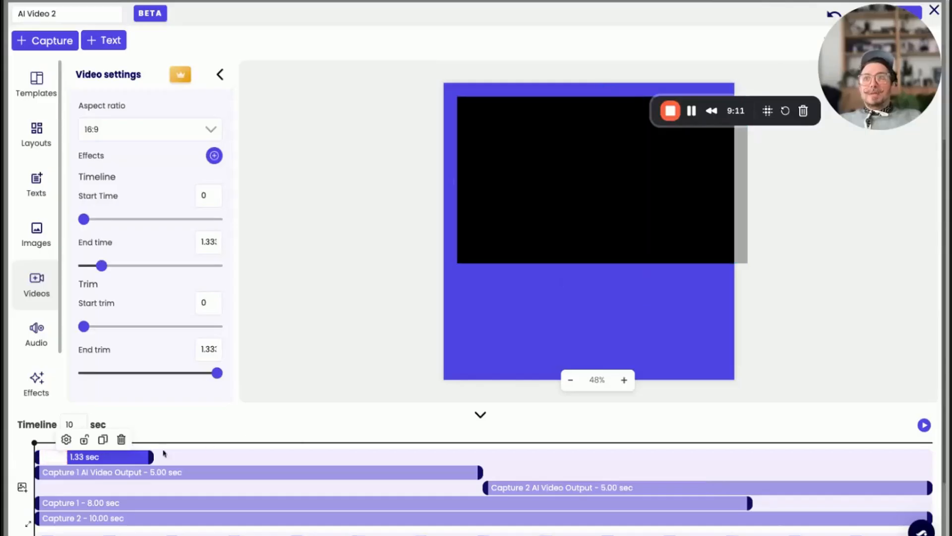
# Step: Move the inserted video clip over the cut between the two AI outputs, starting at about 4 seconds, and set the playhead near the cut
pyautogui.moveTo(35, 442)
pyautogui.mouseDown()
pyautogui.moveTo(143, 441)
pyautogui.moveTo(123, 442)
pyautogui.moveTo(243, 466)
pyautogui.moveTo(445, 471)
pyautogui.moveTo(425, 480)
pyautogui.moveTo(478, 474)
pyautogui.mouseUp()
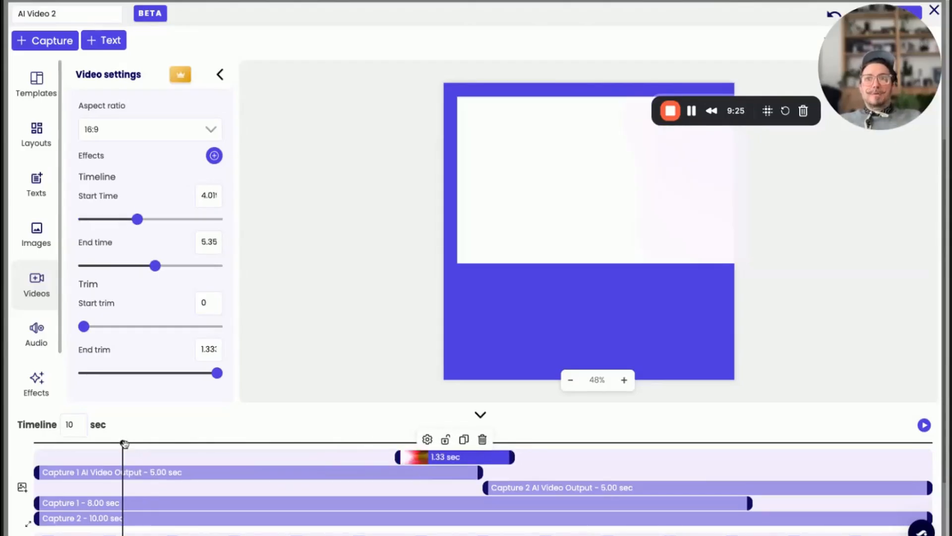
pyautogui.moveTo(121, 442)
pyautogui.mouseDown()
pyautogui.moveTo(492, 443)
pyautogui.moveTo(476, 443)
pyautogui.mouseUp()
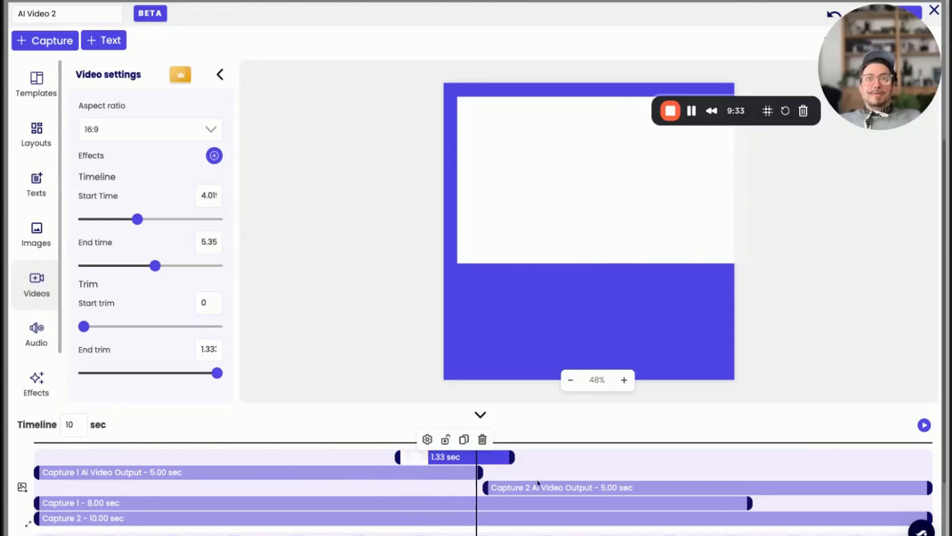
# Step: Trim the Capture 1 AI Video Output to about 4.98 seconds and open the Capture 2 AI Video Output's start time for editing
pyautogui.moveTo(559, 488); pyautogui.dragTo(559, 488)
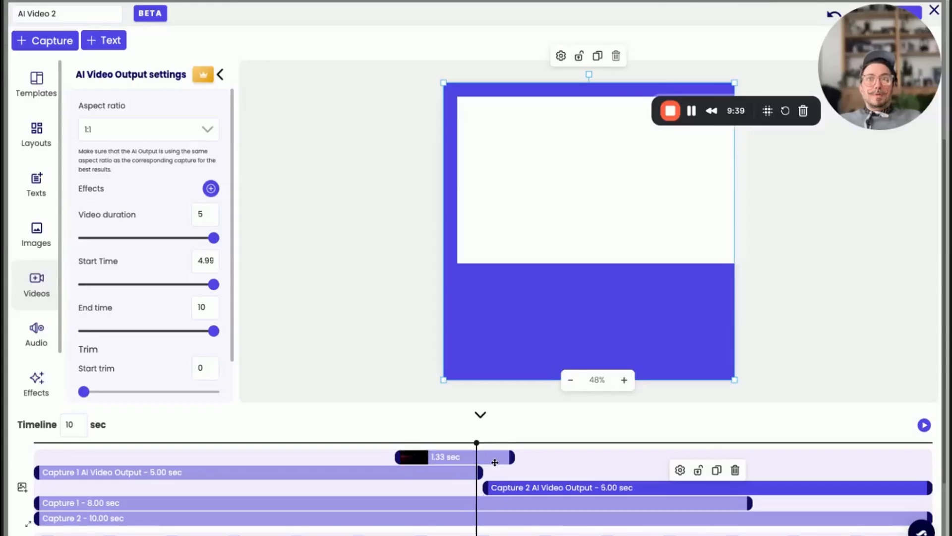
pyautogui.moveTo(479, 472); pyautogui.dragTo(507, 490)
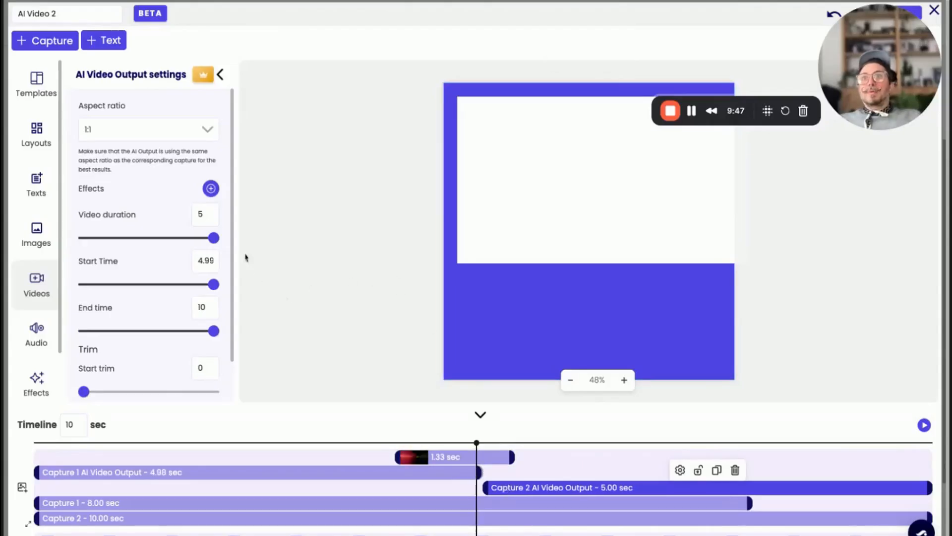
pyautogui.click(206, 261)
pyautogui.doubleClick(205, 261)
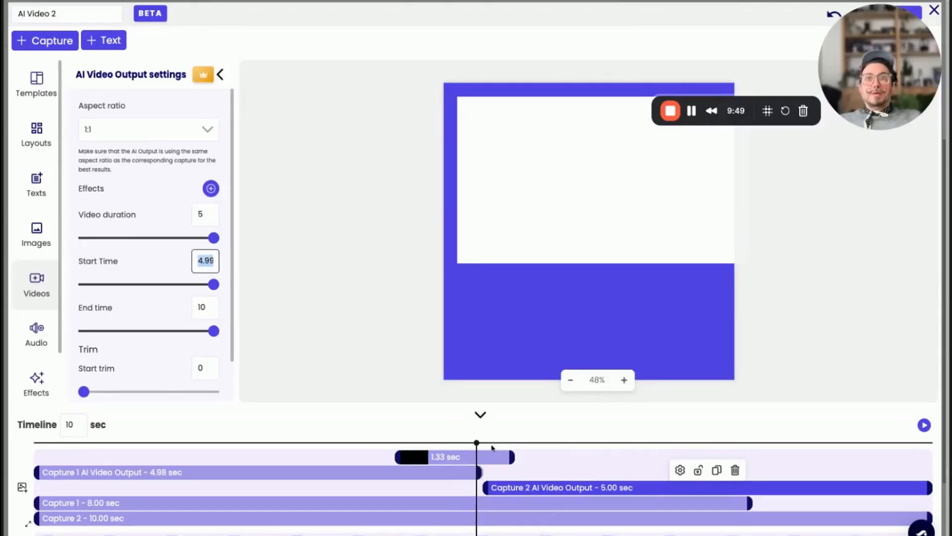
# Step: Shift the inserted video clip slightly later on the timeline, spanning about 4.06 to 5.39 seconds
pyautogui.moveTo(498, 455); pyautogui.dragTo(497, 457)
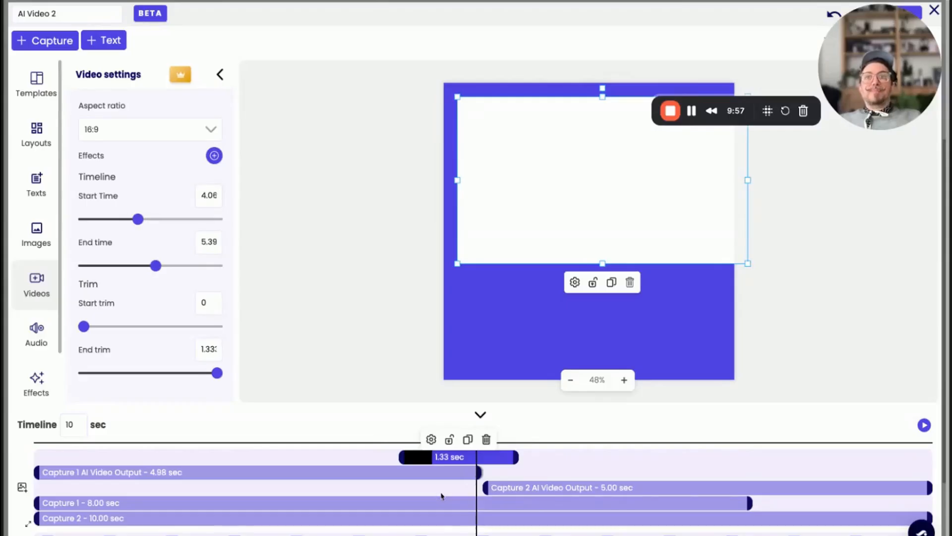
pyautogui.click(454, 457)
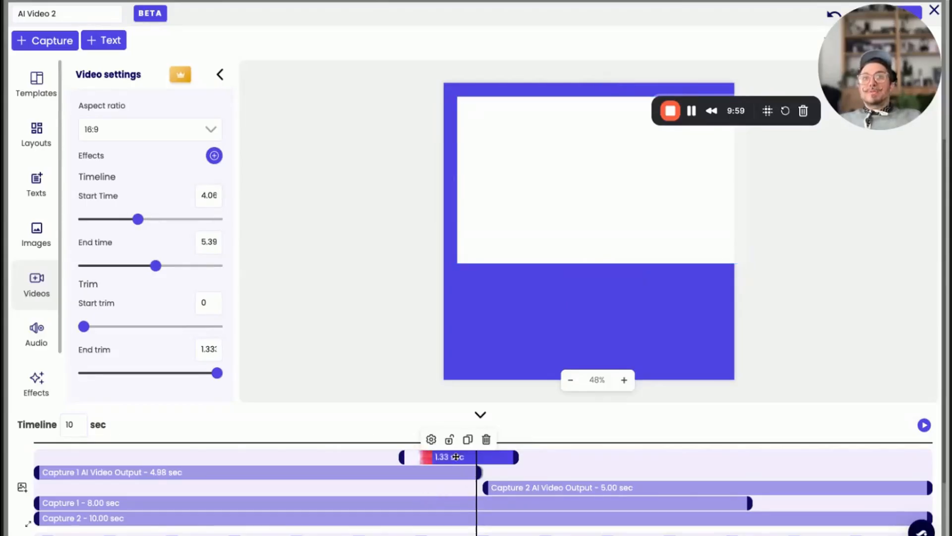
# Step: Add a Blend effect to the red light transition clip and set its blend mode to Screen
pyautogui.click(214, 156)
pyautogui.click(222, 184)
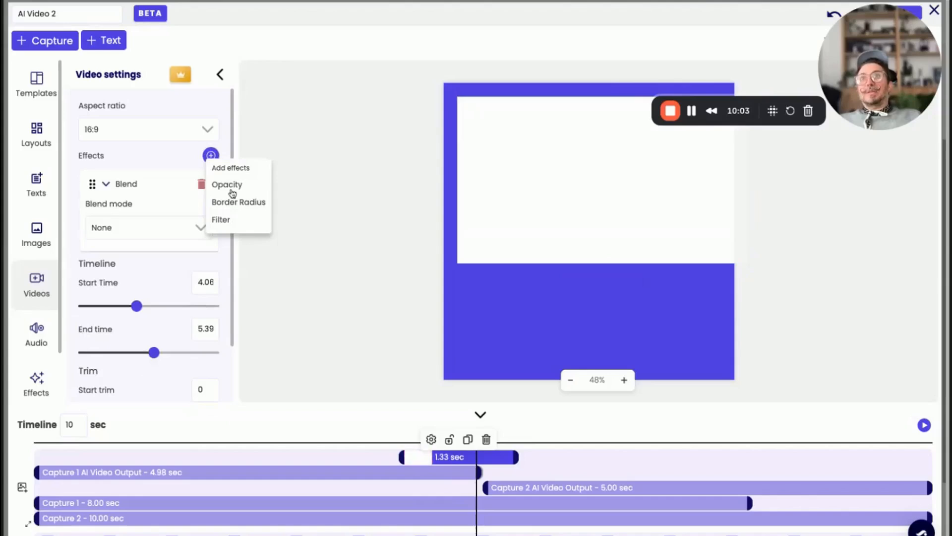
pyautogui.click(143, 226)
pyautogui.click(142, 228)
pyautogui.scroll(-3, 124, 323)
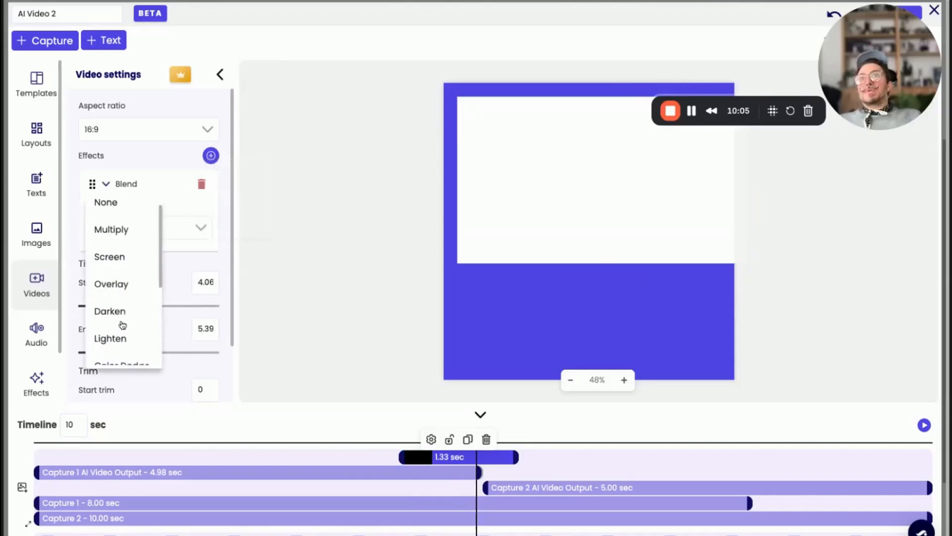
pyautogui.scroll(-4, 123, 327)
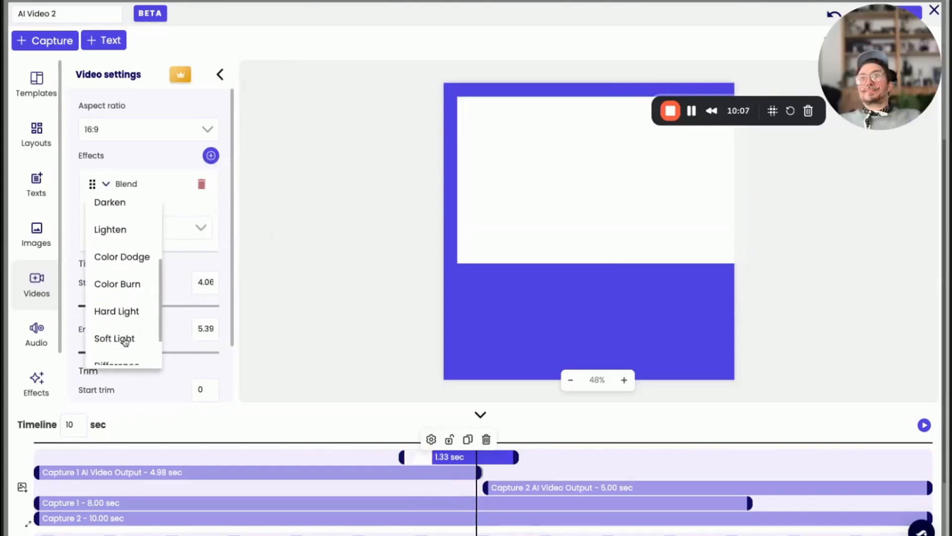
pyautogui.scroll(6, 125, 342)
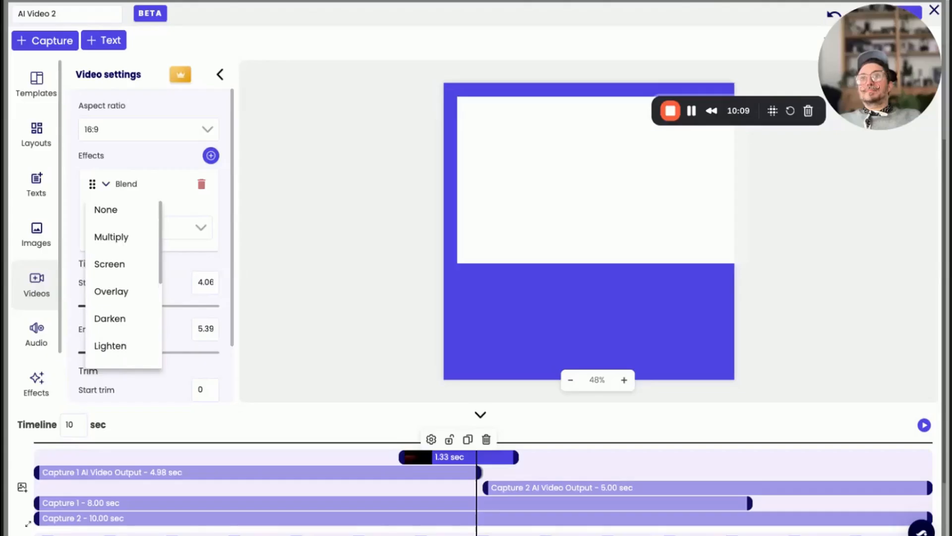
pyautogui.click(121, 265)
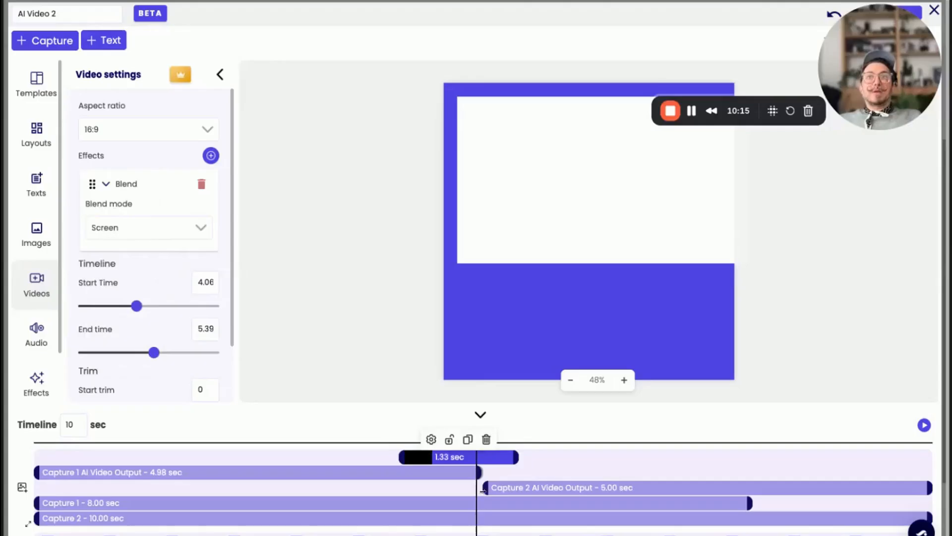
# Step: Set the playhead near the start of the red light transition clip and resize that clip to 1080 wide by 1080 high
pyautogui.click(535, 483)
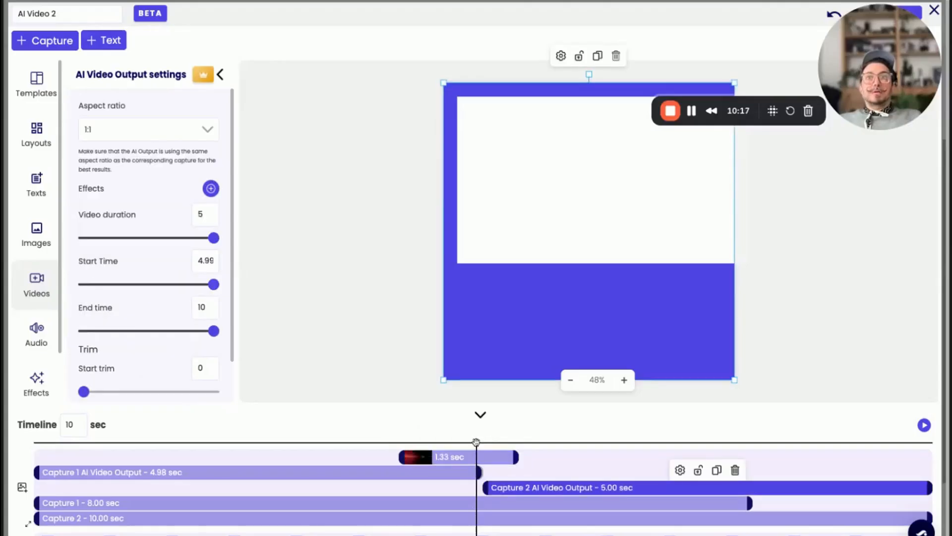
pyautogui.moveTo(476, 441); pyautogui.dragTo(413, 438)
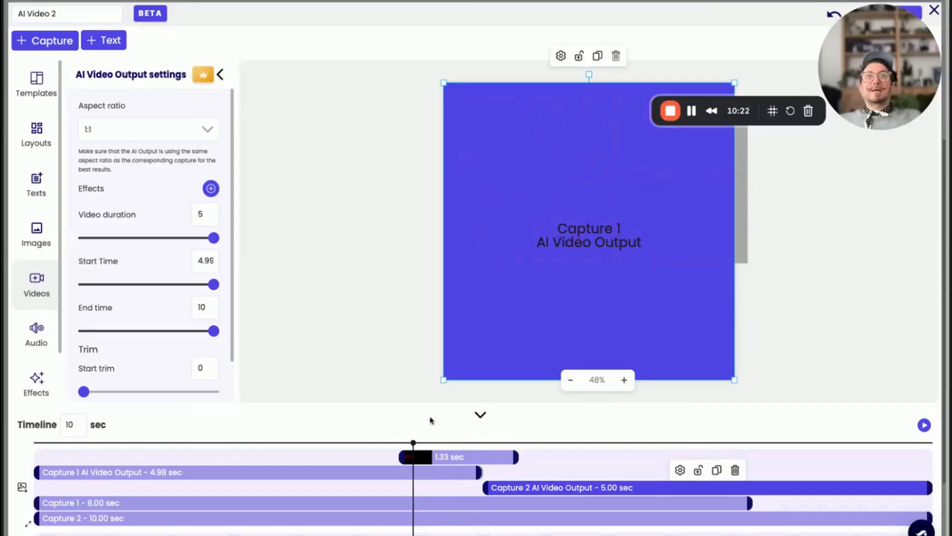
pyautogui.click(739, 201)
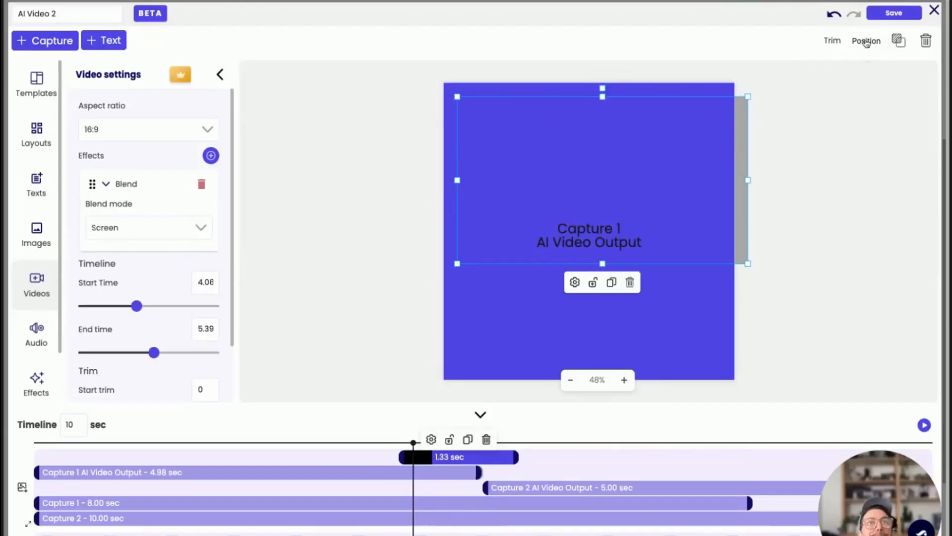
pyautogui.click(866, 41)
pyautogui.doubleClick(134, 303)
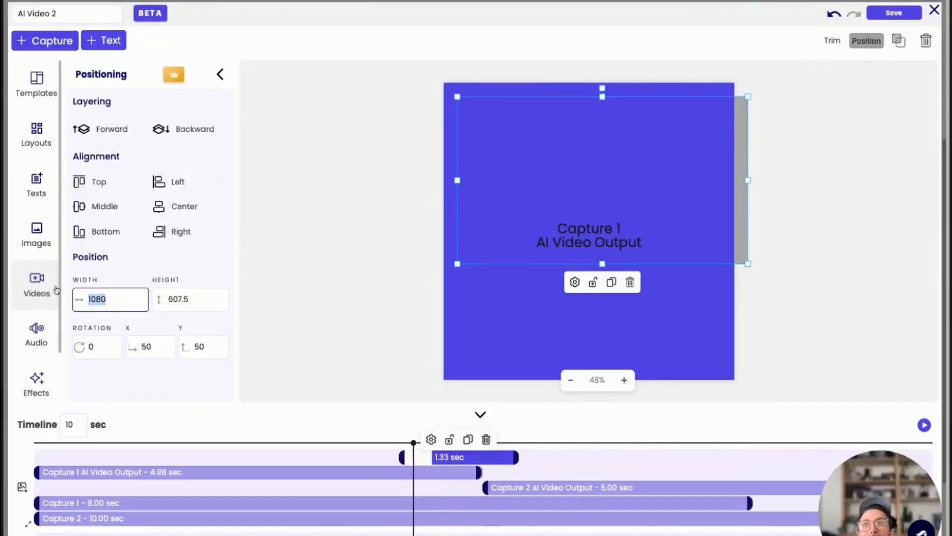
pyautogui.write('1080')
pyautogui.press('Tab')
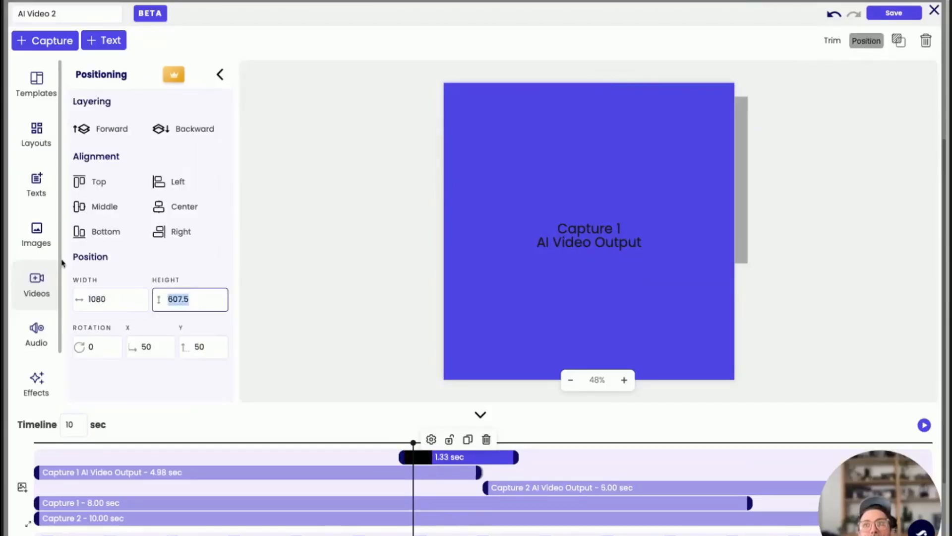
pyautogui.write('1080')
# Step: Position the red light transition clip at X 0 and Y 0 on the canvas
pyautogui.press('Tab')
pyautogui.press('Tab')
pyautogui.write('0')
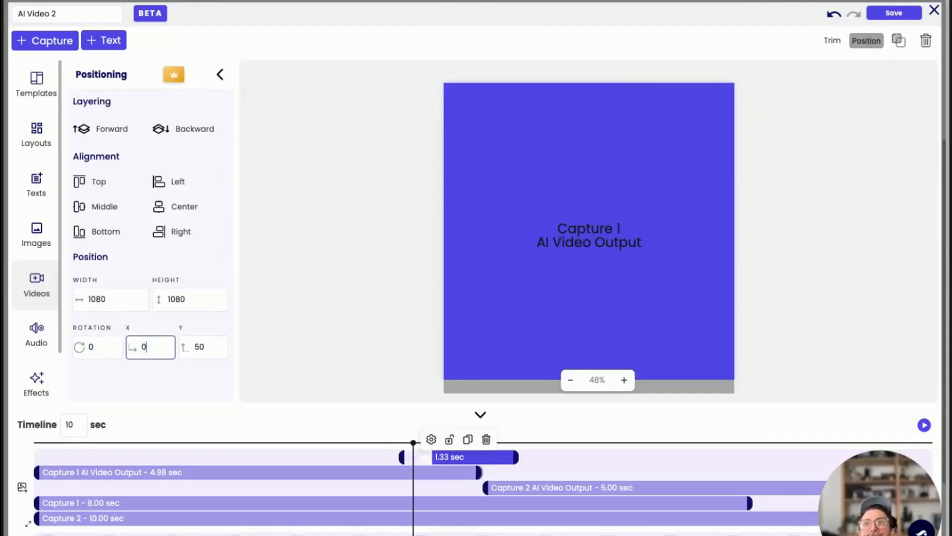
pyautogui.press('Tab')
pyautogui.write('0')
pyautogui.press('Tab')
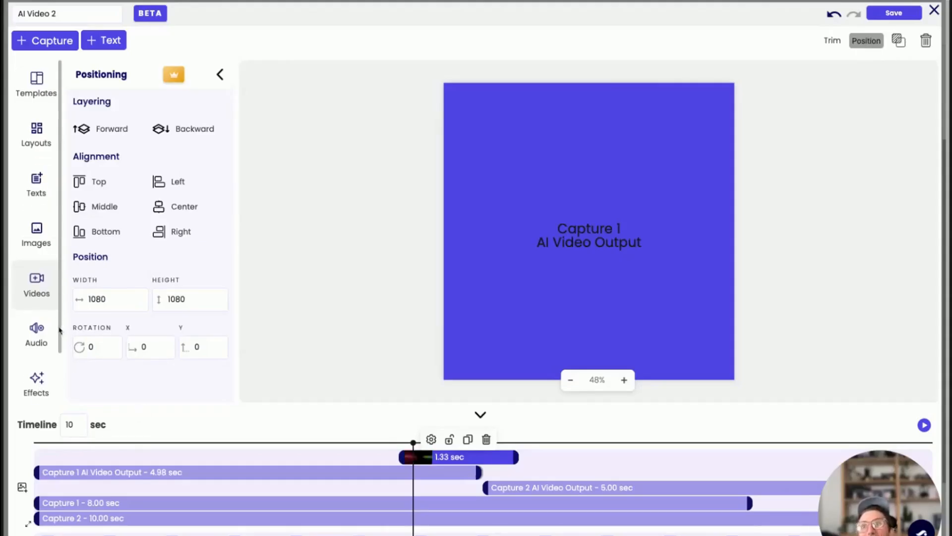
# Step: Insert the white flashing lights AdobeStock clip from the Video Assets folder and set its timeline start to about 4.95 seconds
pyautogui.click(37, 282)
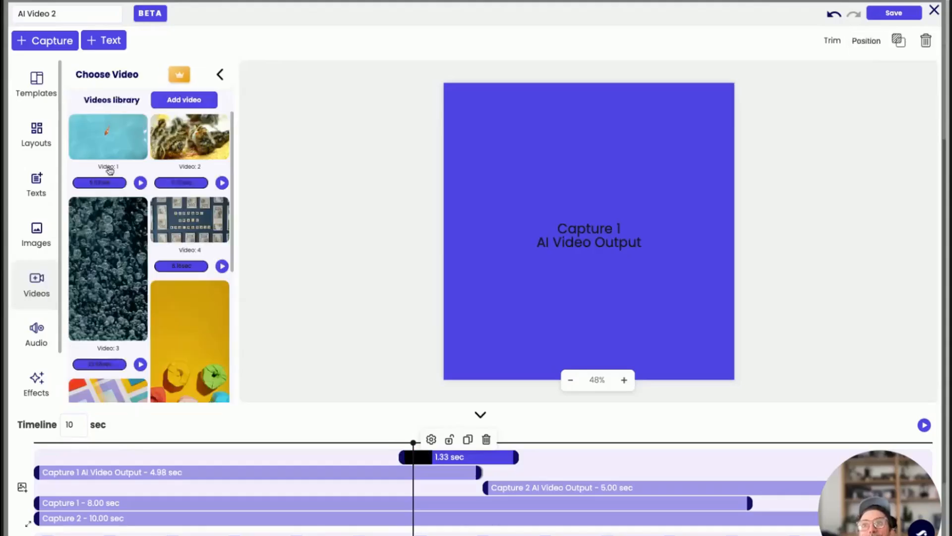
pyautogui.click(165, 102)
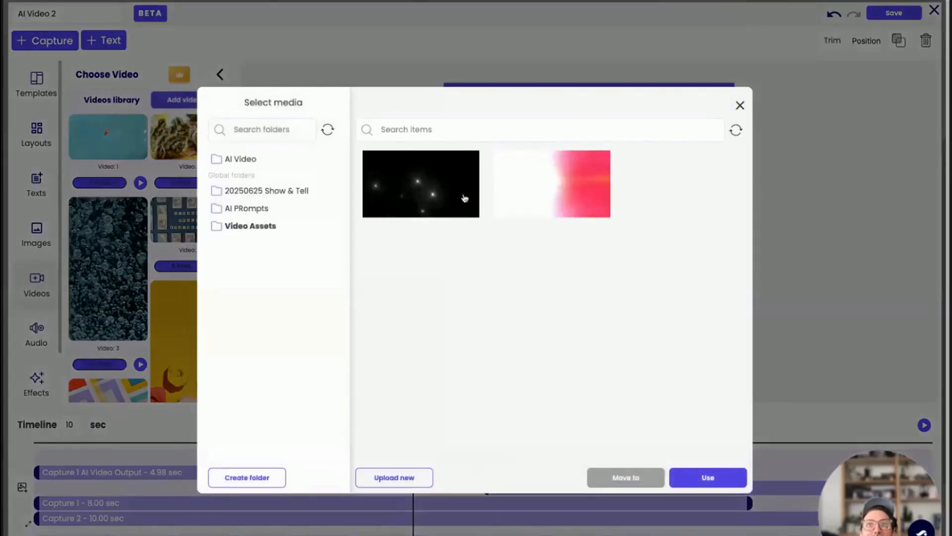
pyautogui.click(430, 200)
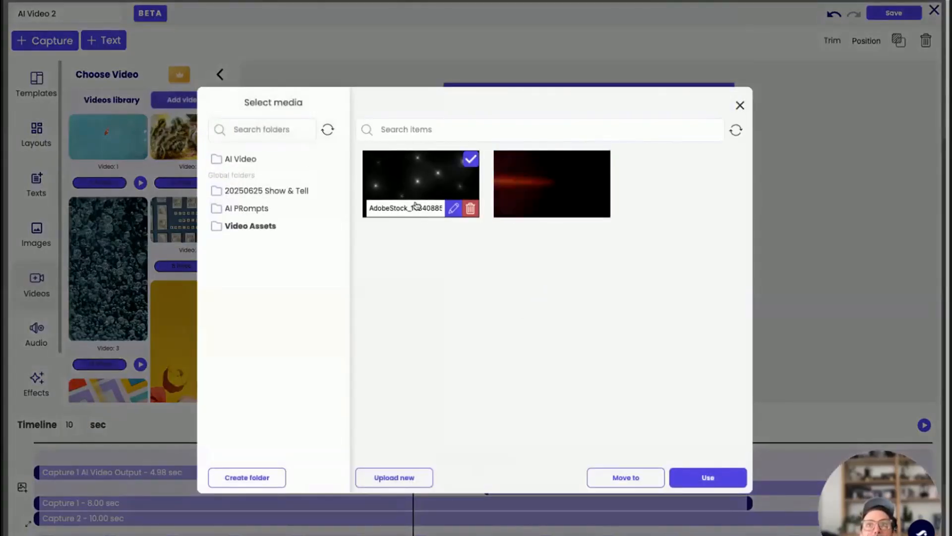
pyautogui.click(710, 479)
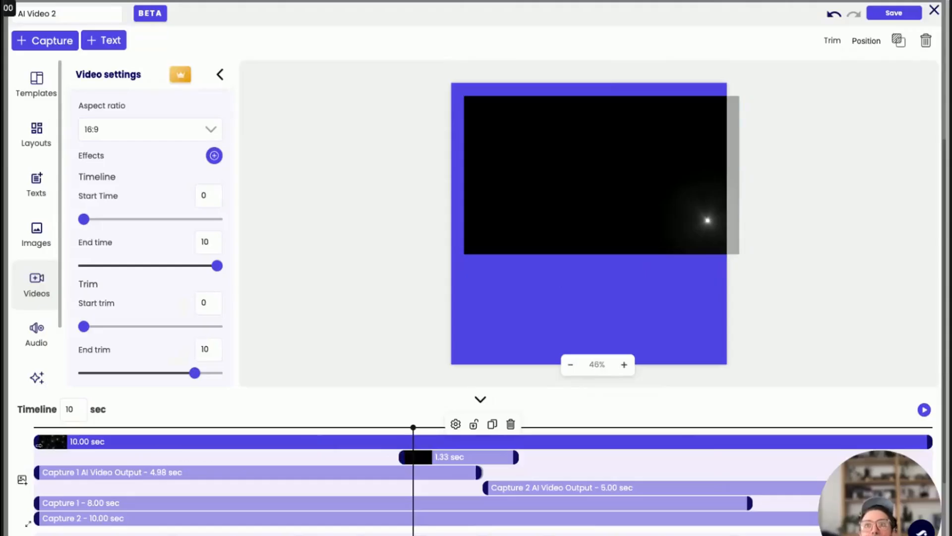
pyautogui.moveTo(38, 445); pyautogui.dragTo(574, 441)
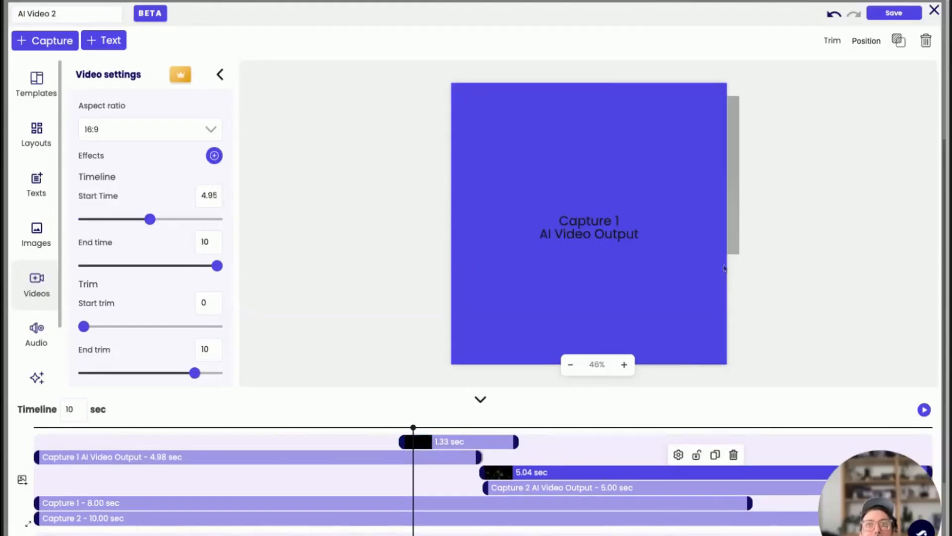
# Step: Resize the flashing lights clip to 1080 by 1080 and position it at X 0, Y 0
pyautogui.click(871, 42)
pyautogui.click(120, 296)
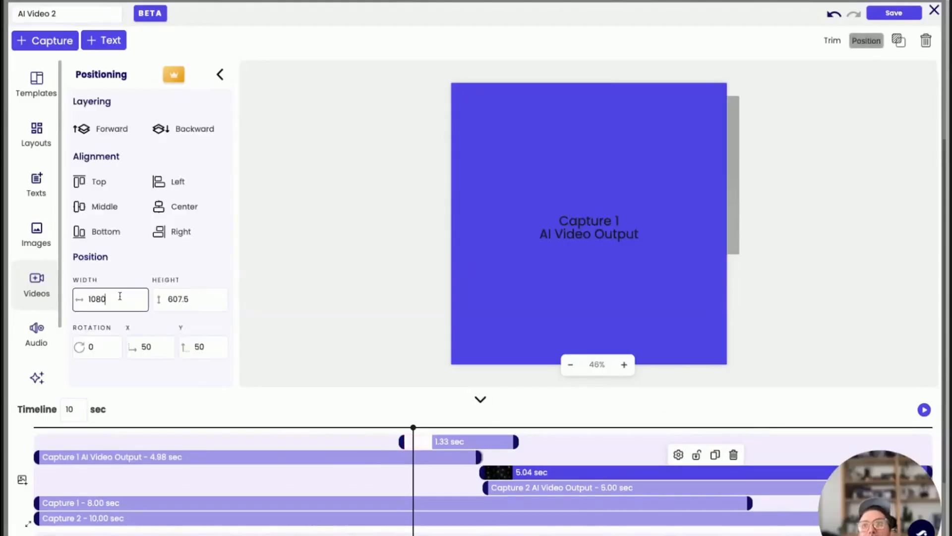
pyautogui.press('Tab')
pyautogui.write('1080')
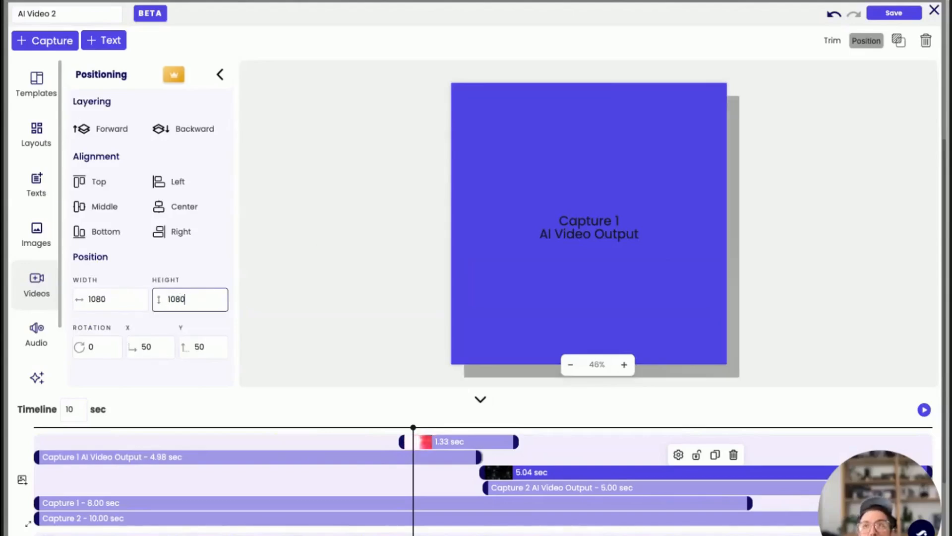
pyautogui.press('Tab')
pyautogui.press('Tab')
pyautogui.write('0')
pyautogui.press('Tab')
pyautogui.write('0')
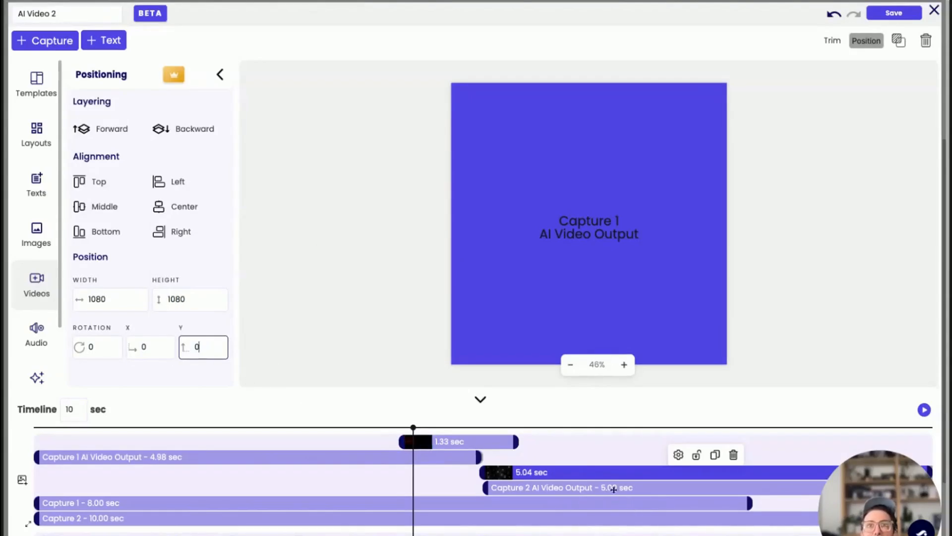
# Step: Set the playhead just after the cut and move the flashing lights clip to the topmost timeline layer, above the transition clip
pyautogui.moveTo(510, 427); pyautogui.dragTo(531, 427)
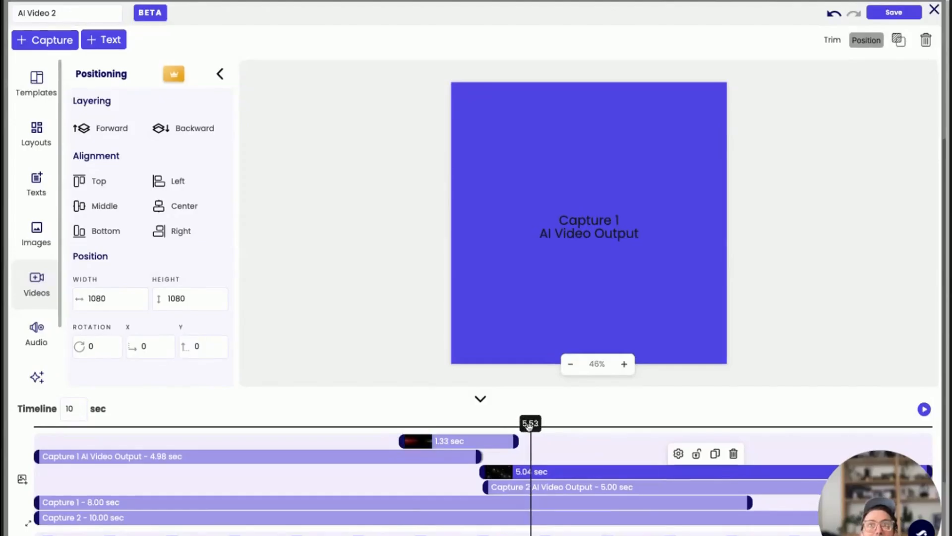
pyautogui.moveTo(530, 427)
pyautogui.mouseDown()
pyautogui.moveTo(668, 427)
pyautogui.moveTo(503, 427)
pyautogui.mouseUp()
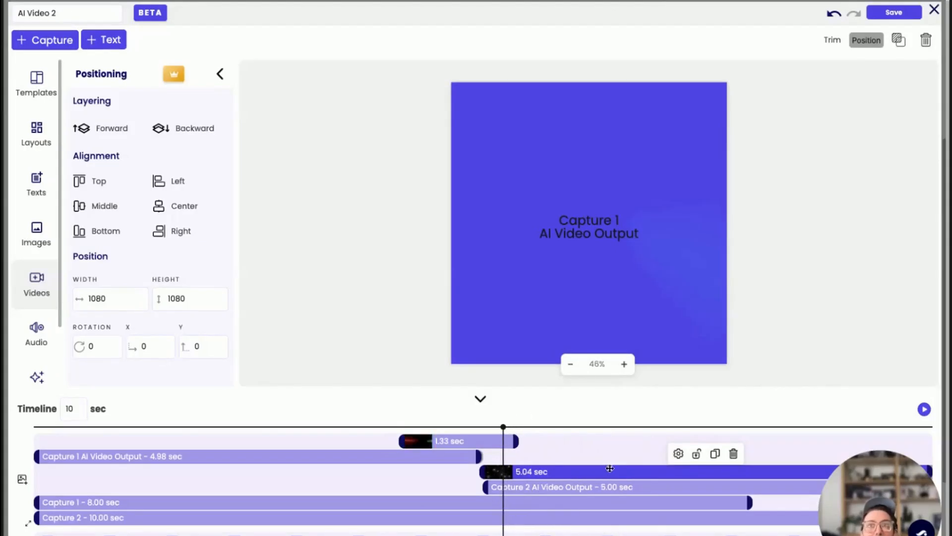
pyautogui.moveTo(609, 468); pyautogui.dragTo(647, 445)
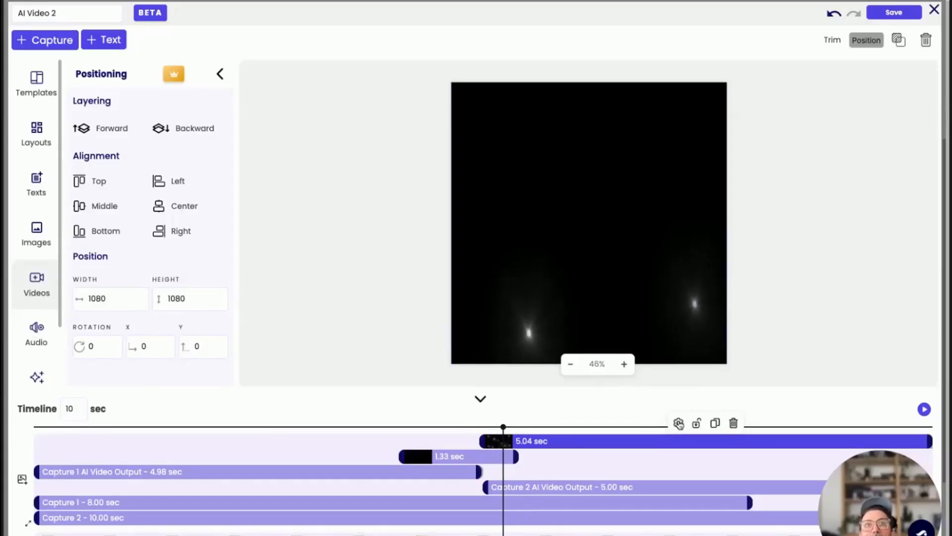
# Step: Add a Blend effect to the flashing lights clip and set its blend mode to Screen
pyautogui.click(679, 423)
pyautogui.click(215, 155)
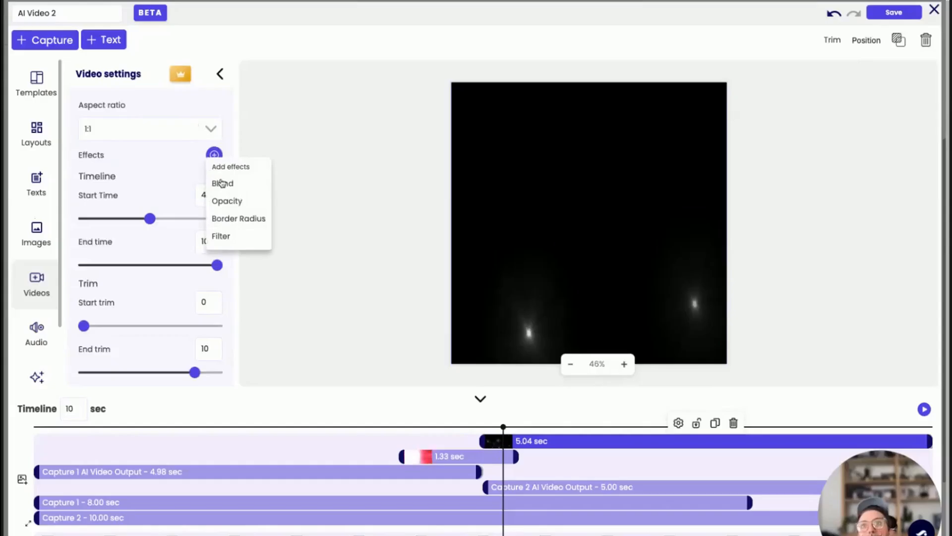
pyautogui.click(222, 183)
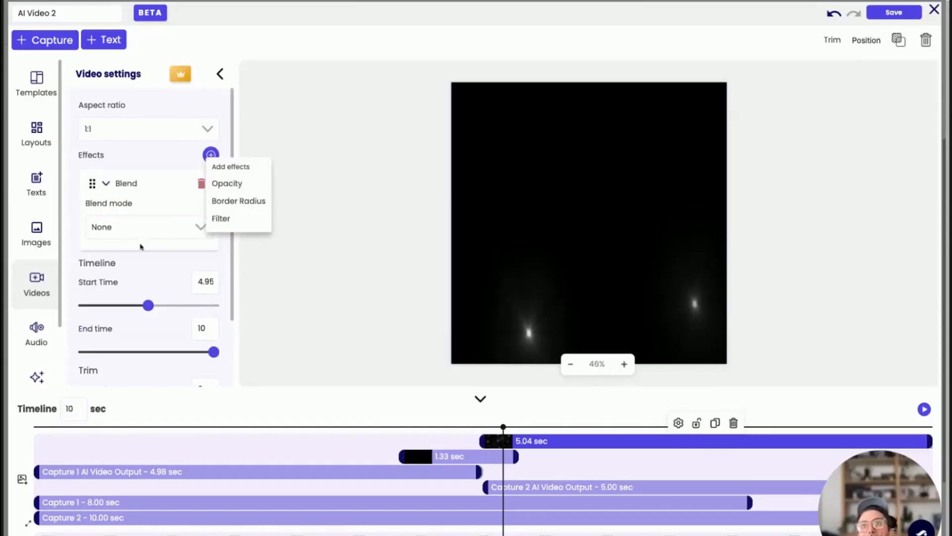
pyautogui.click(137, 232)
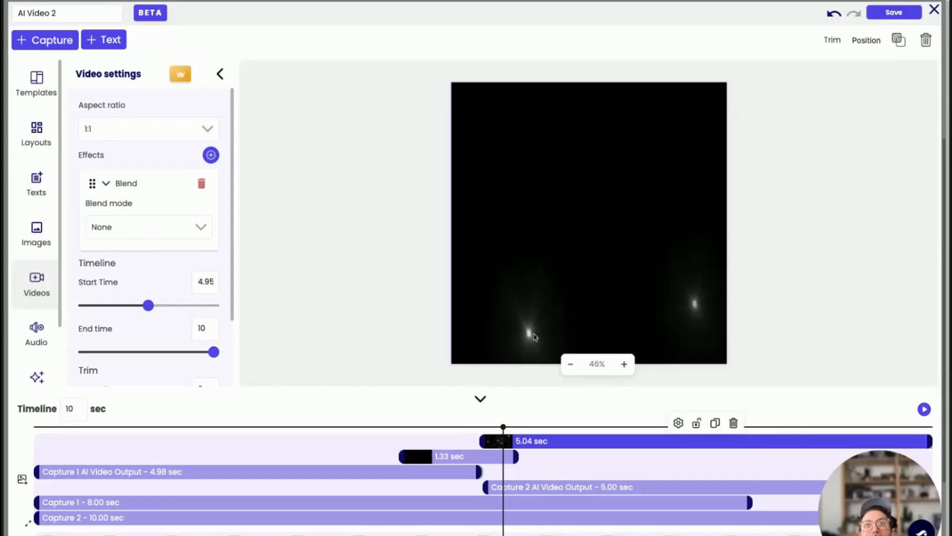
pyautogui.click(110, 228)
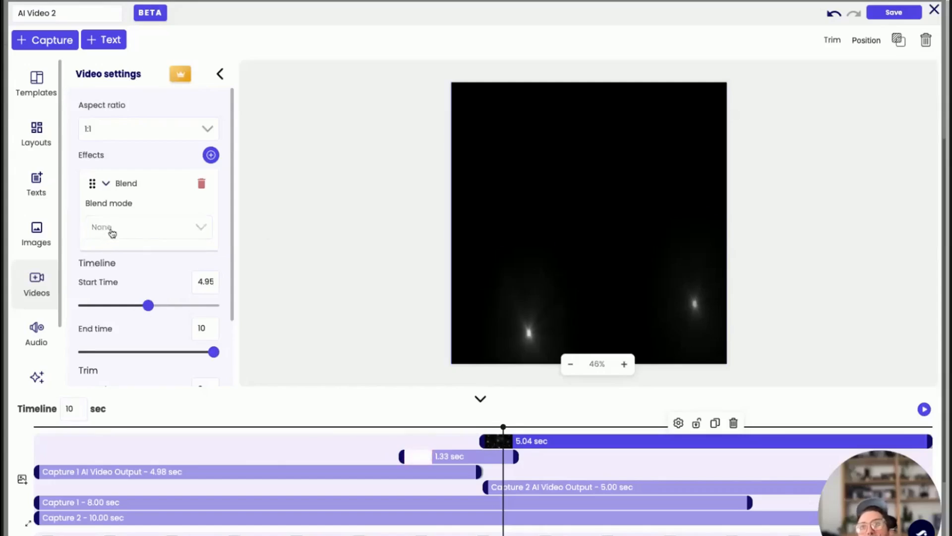
pyautogui.scroll(-2, 113, 322)
pyautogui.scroll(1, 111, 308)
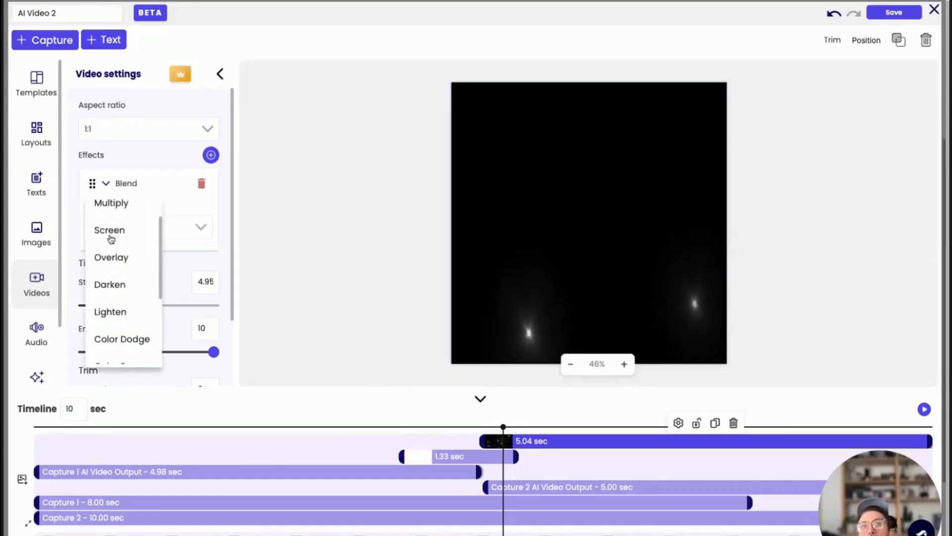
pyautogui.click(111, 237)
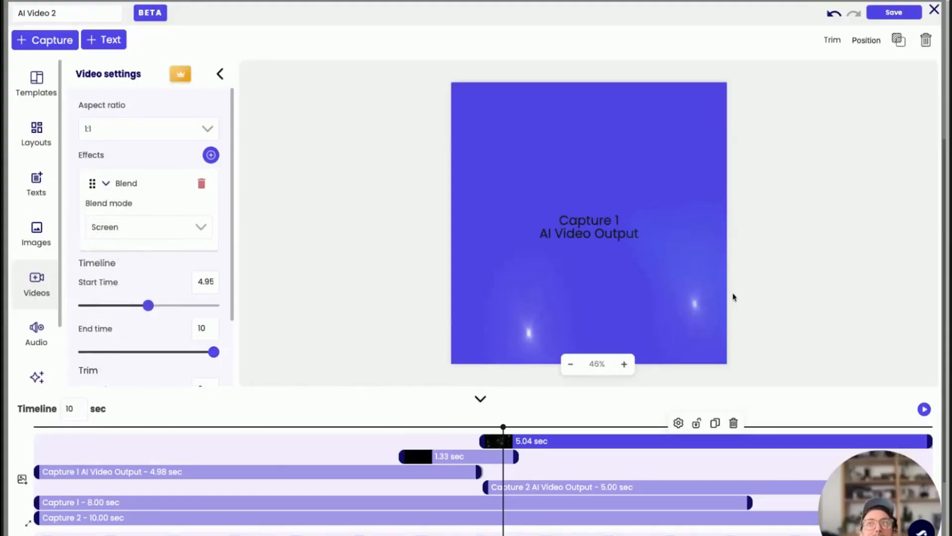
# Step: Save the AI Video 2 template and its changes, returning to the event's workflow
pyautogui.click(919, 69)
pyautogui.click(905, 13)
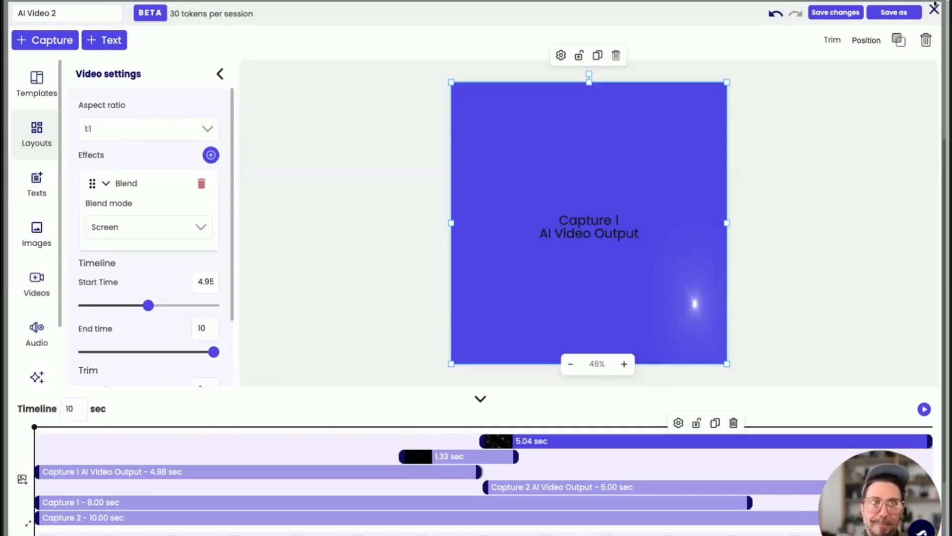
pyautogui.click(818, 15)
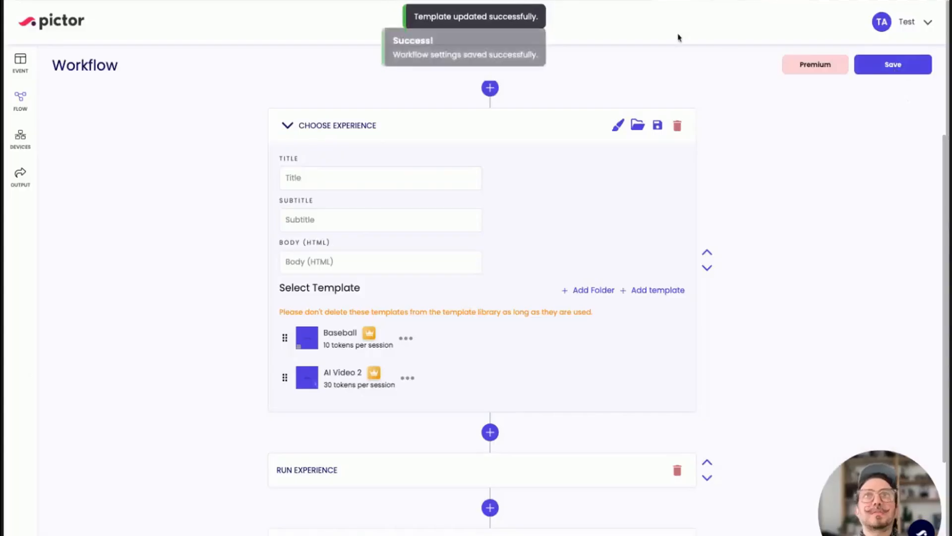
# Step: Launch the workflow's live preview, start a session and choose the AI Video 2 experience
pyautogui.scroll(3, 296, 160)
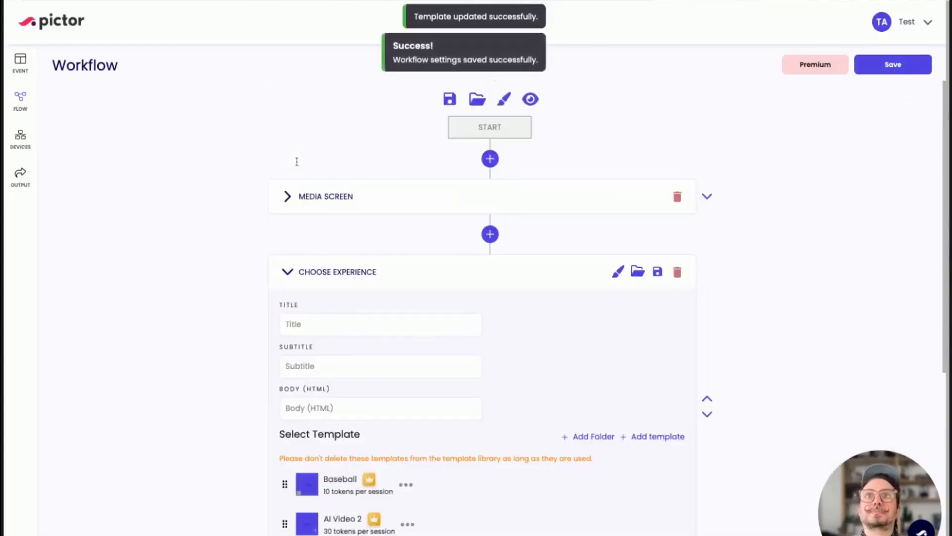
pyautogui.click(530, 103)
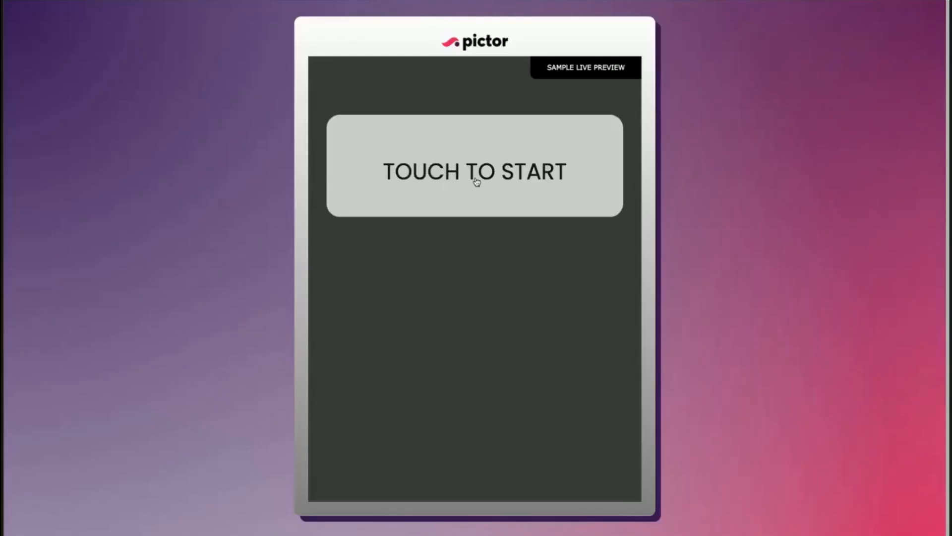
pyautogui.click(476, 181)
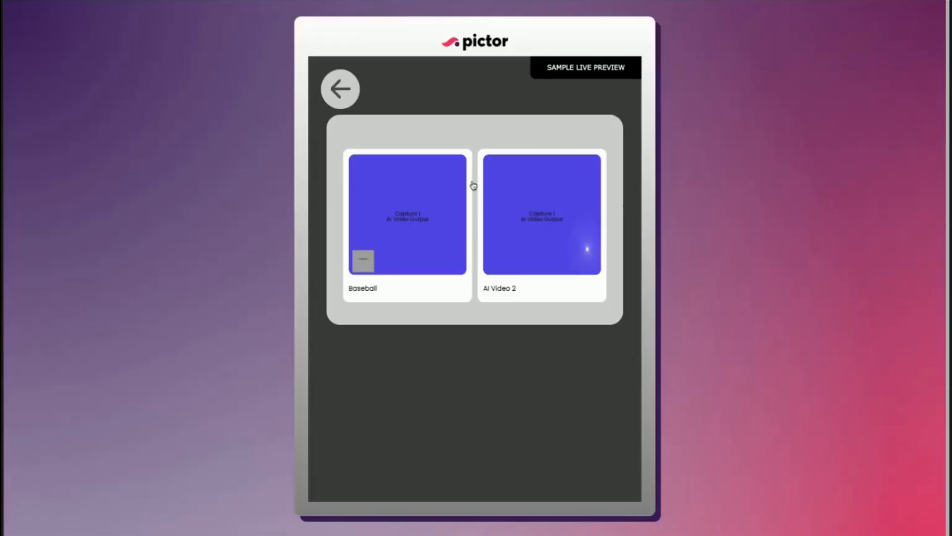
pyautogui.click(559, 228)
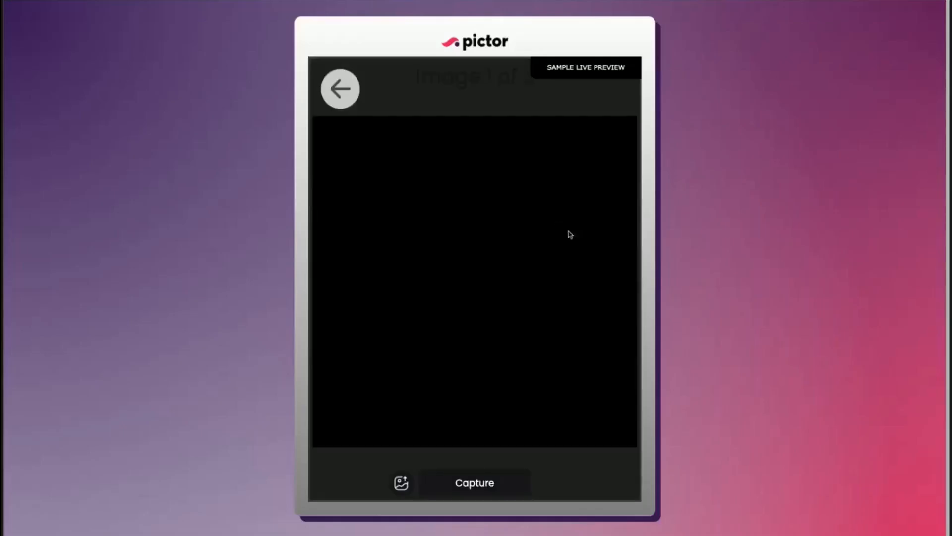
# Step: Capture the first photo in the live preview, choose He/Him as its pronouns and continue
pyautogui.click(486, 495)
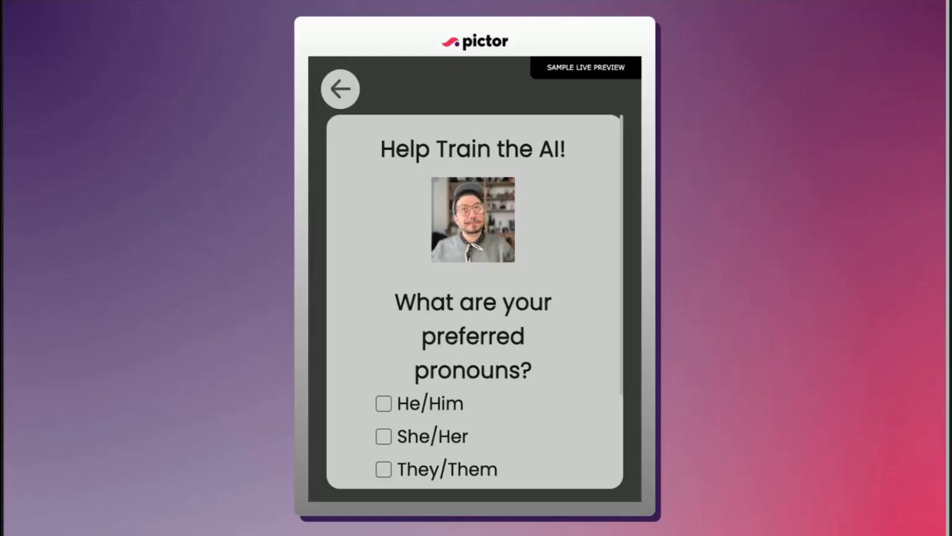
pyautogui.click(429, 405)
pyautogui.scroll(-3, 431, 419)
pyautogui.click(449, 436)
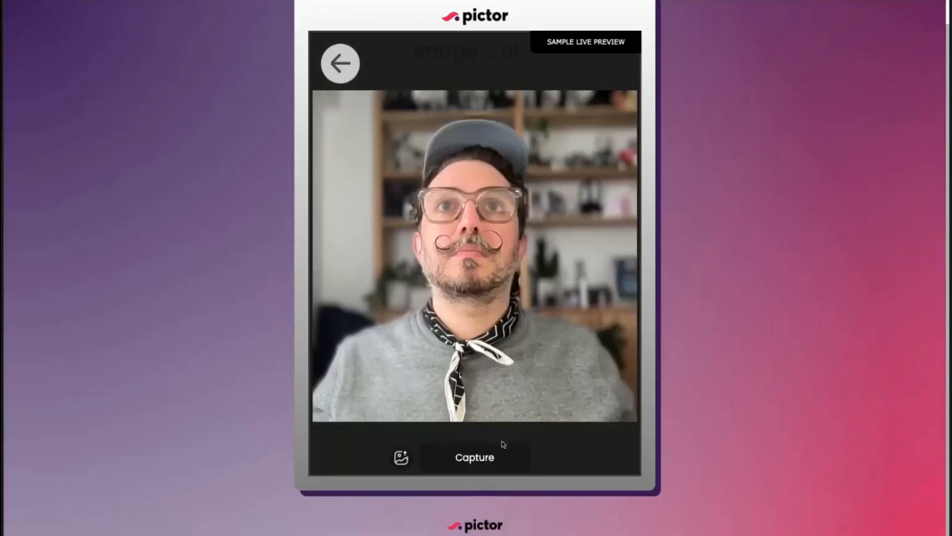
# Step: Capture the second photo, choose He/Him as the preferred pronouns for it and submit the session
pyautogui.click(488, 461)
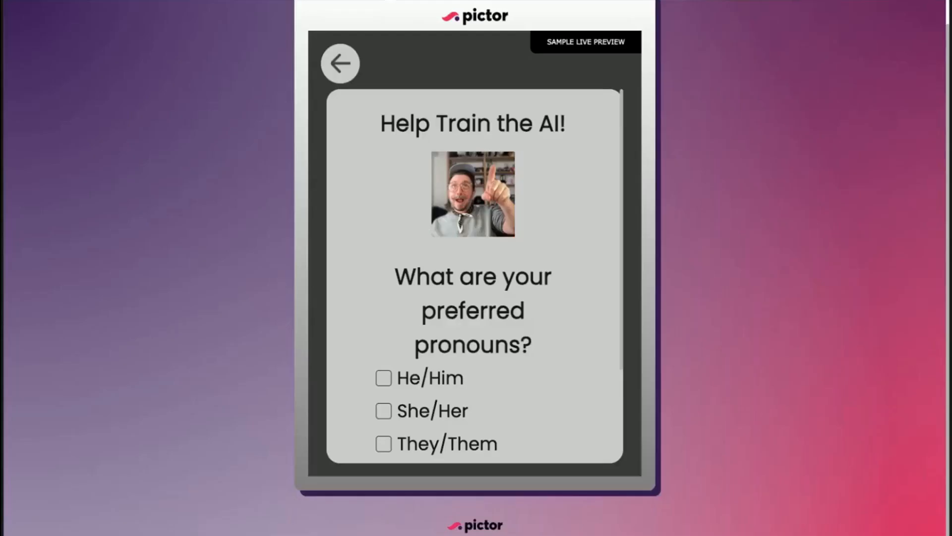
pyautogui.click(419, 380)
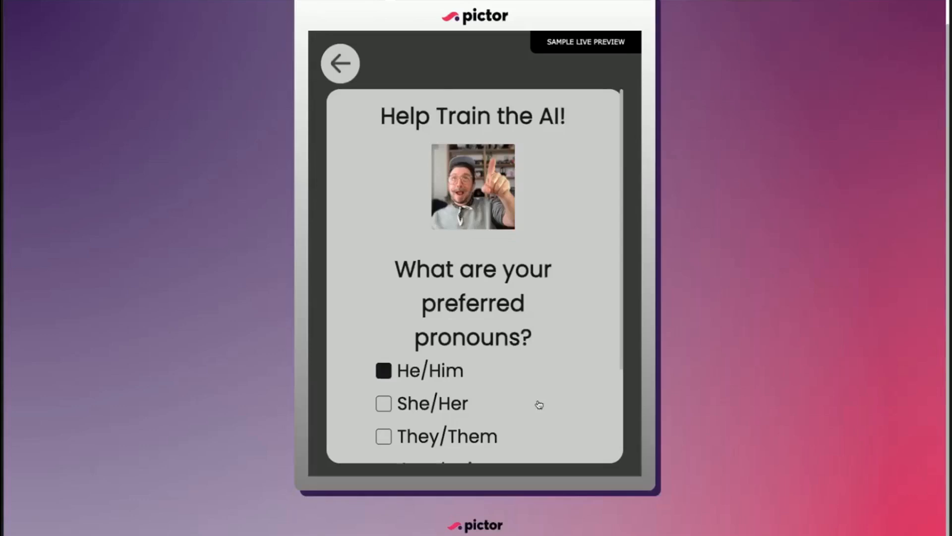
pyautogui.scroll(-3, 536, 401)
pyautogui.click(483, 437)
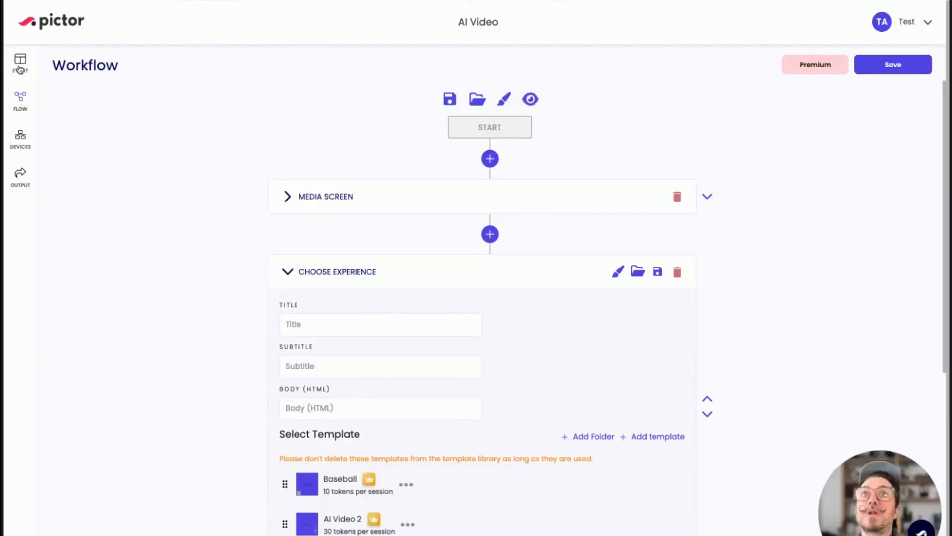
# Step: Open the AI Video event's settings and copy its event code to the clipboard
pyautogui.click(20, 69)
pyautogui.scroll(-2, 38, 260)
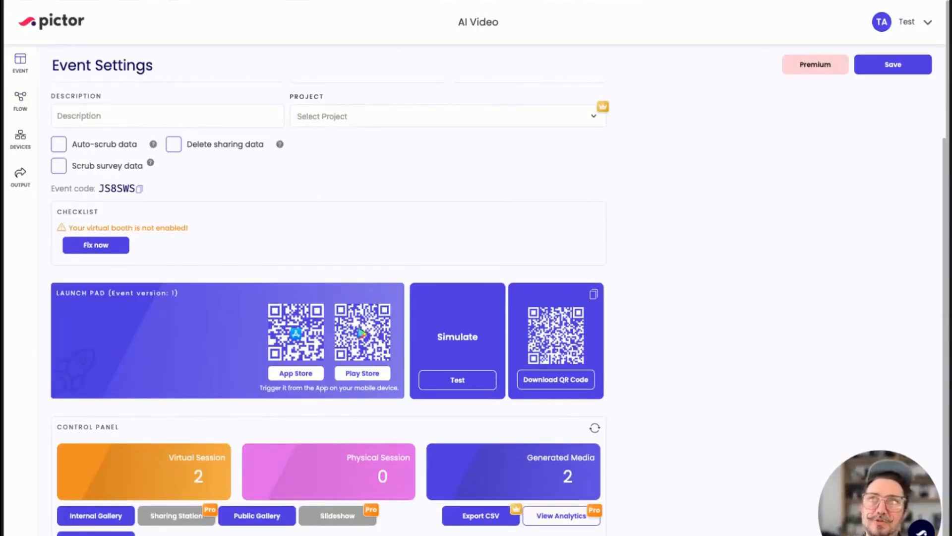
pyautogui.click(139, 188)
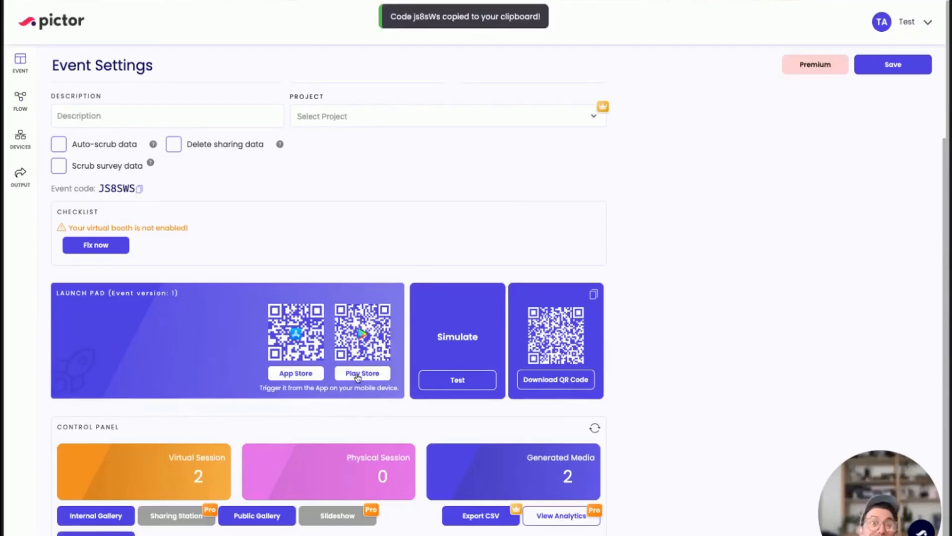
# Step: View the output of the newest AI Video 2 session in the internal gallery, then close the sessions list
pyautogui.click(120, 516)
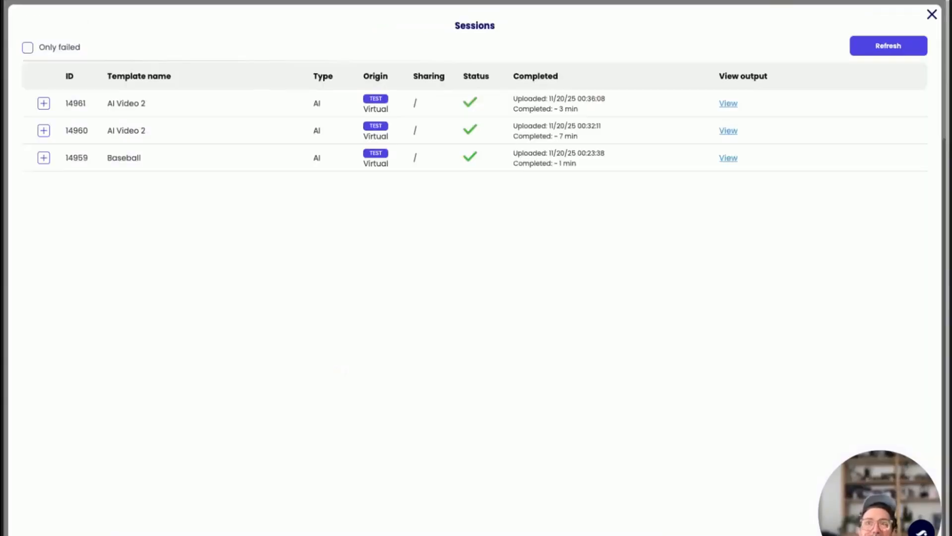
pyautogui.click(726, 105)
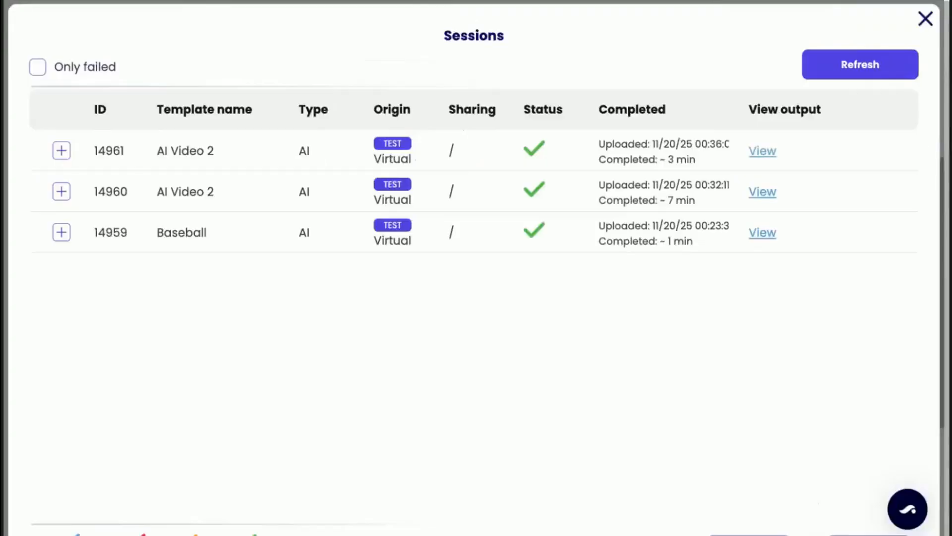
pyautogui.click(925, 19)
pyautogui.scroll(4, 677, 289)
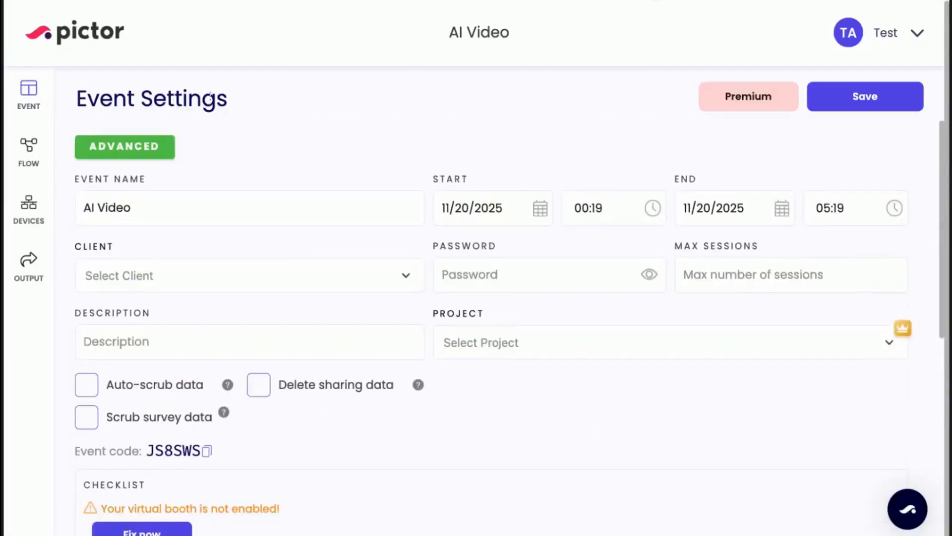